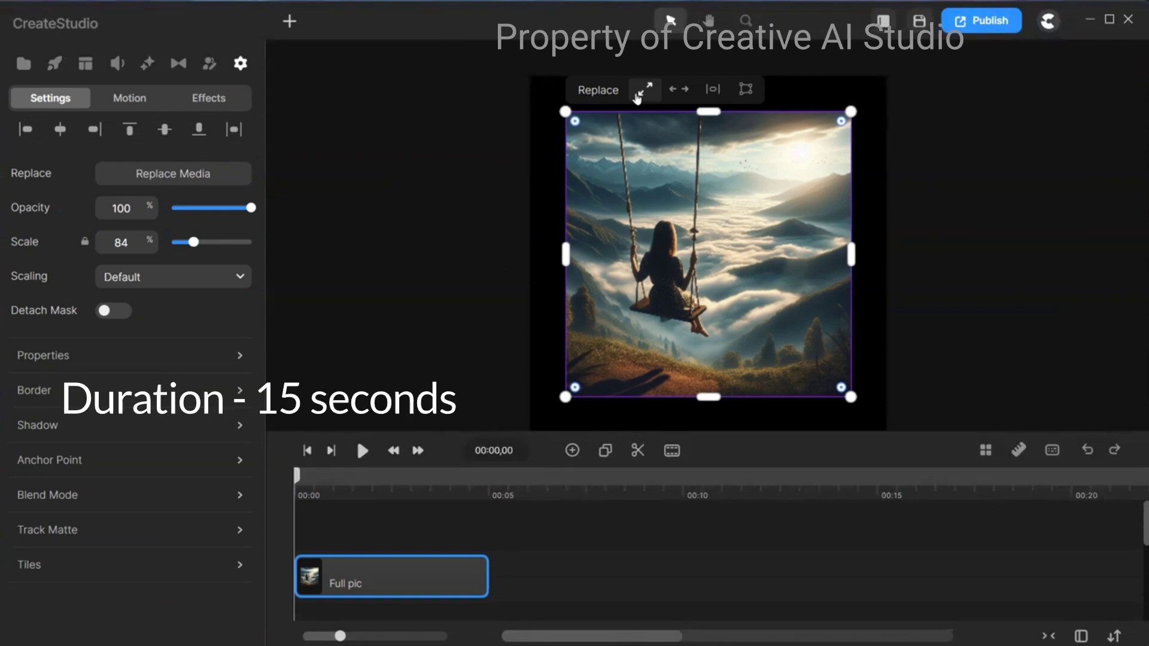
# Step: Scale the Full pic image to fill the canvas and extend its clip to about 15 seconds
pyautogui.click(645, 89)
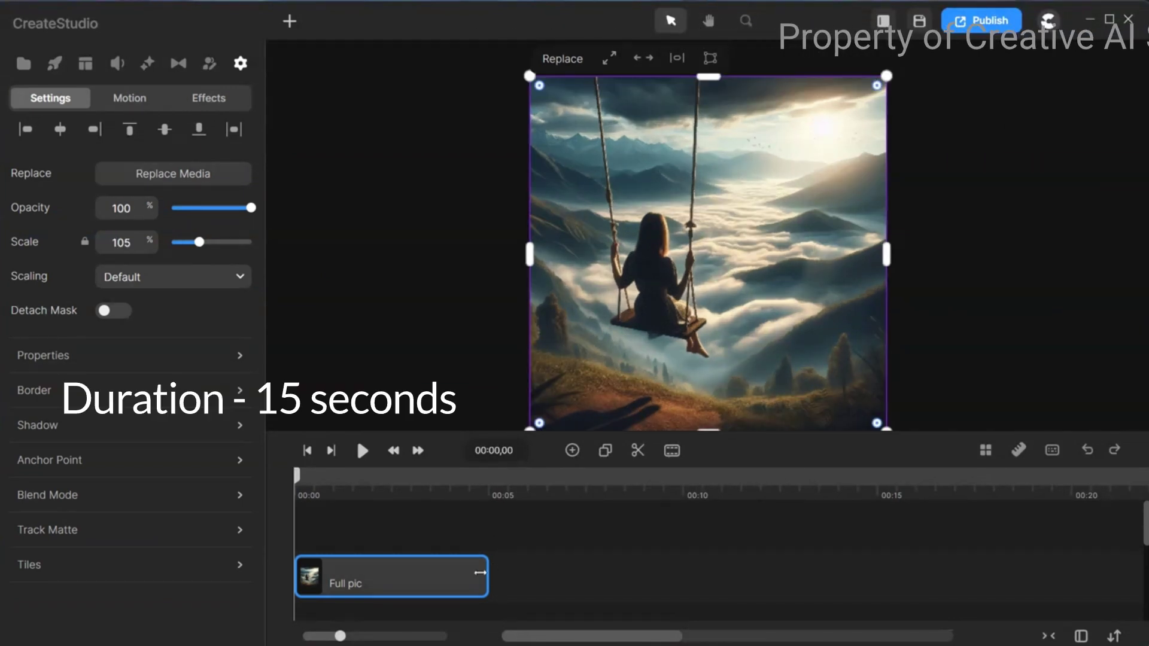
pyautogui.moveTo(479, 573); pyautogui.dragTo(886, 586)
pyautogui.moveTo(935, 434)
pyautogui.mouseDown()
pyautogui.moveTo(949, 383)
pyautogui.moveTo(944, 435)
pyautogui.mouseUp()
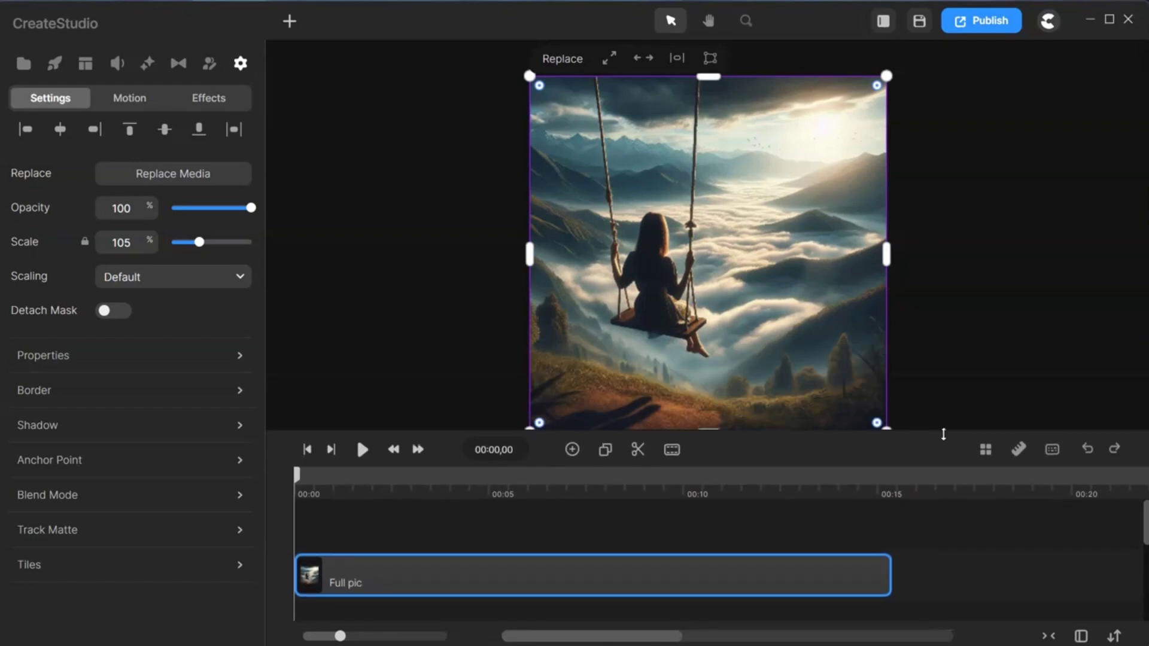
# Step: Remove the background from the full picture with AI Background Removal, isolating the girl on the swing
pyautogui.click(383, 237)
pyautogui.click(671, 268)
pyautogui.rightClick(667, 235)
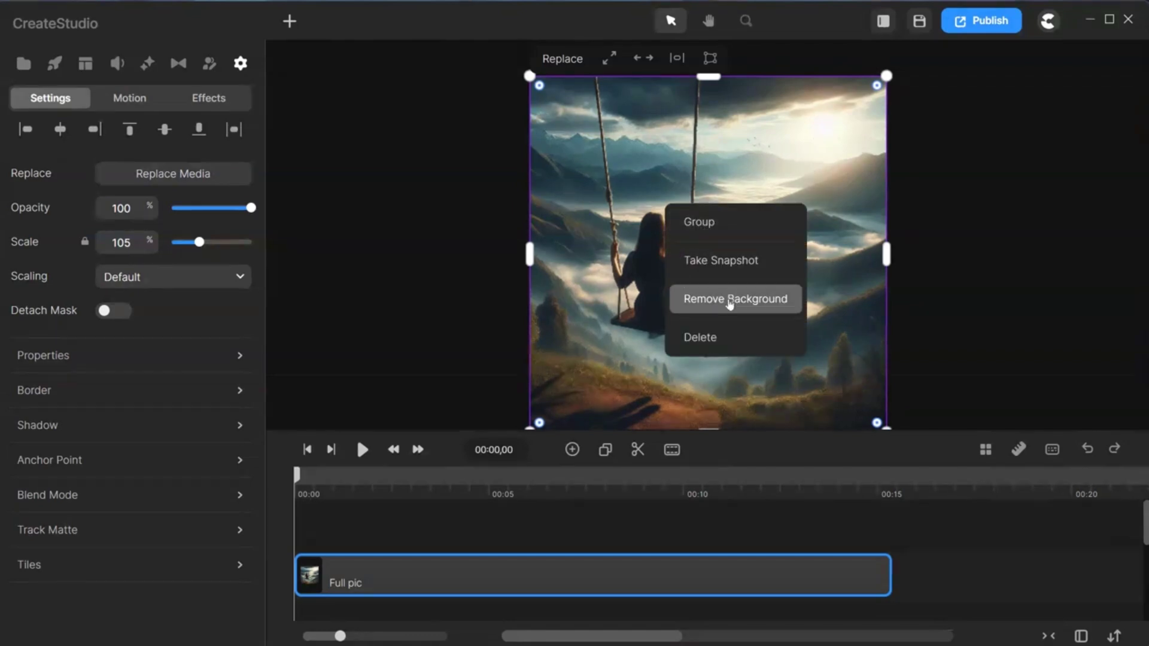
pyautogui.click(730, 304)
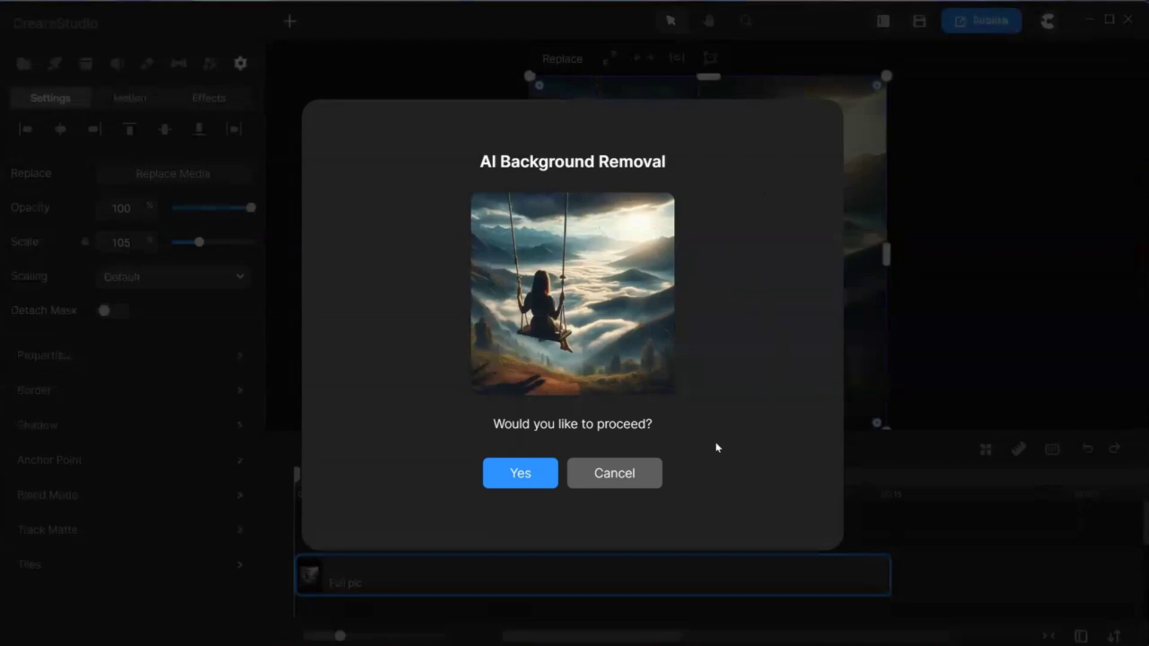
pyautogui.click(530, 476)
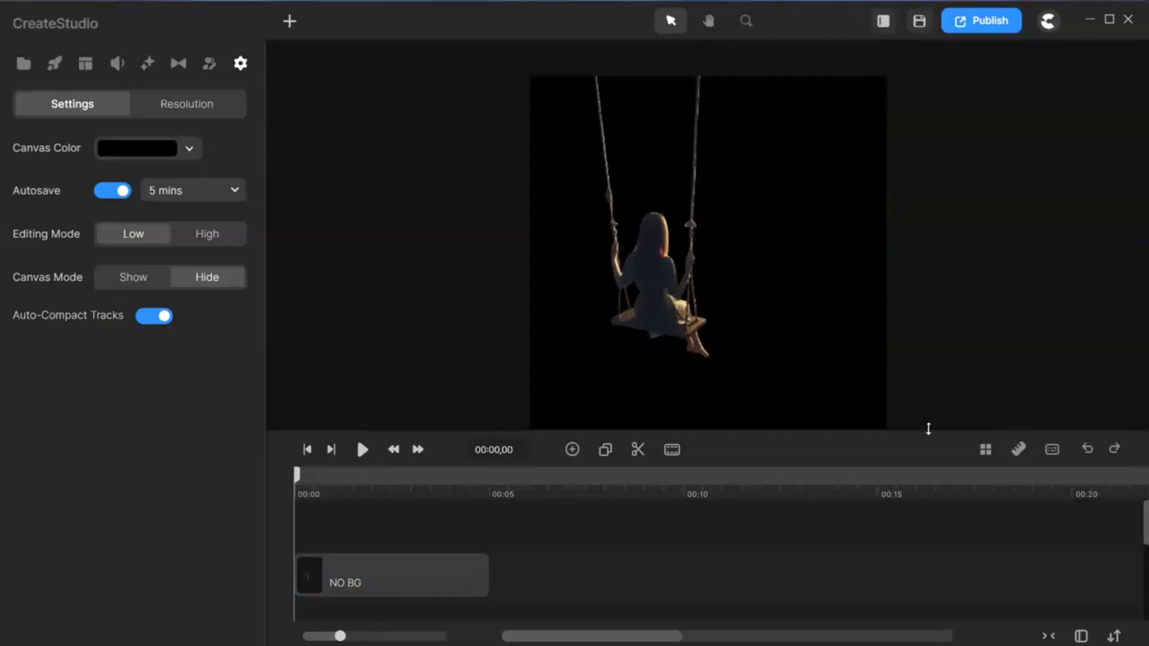
# Step: Try changing the canvas colour
pyautogui.moveTo(929, 428); pyautogui.dragTo(920, 451)
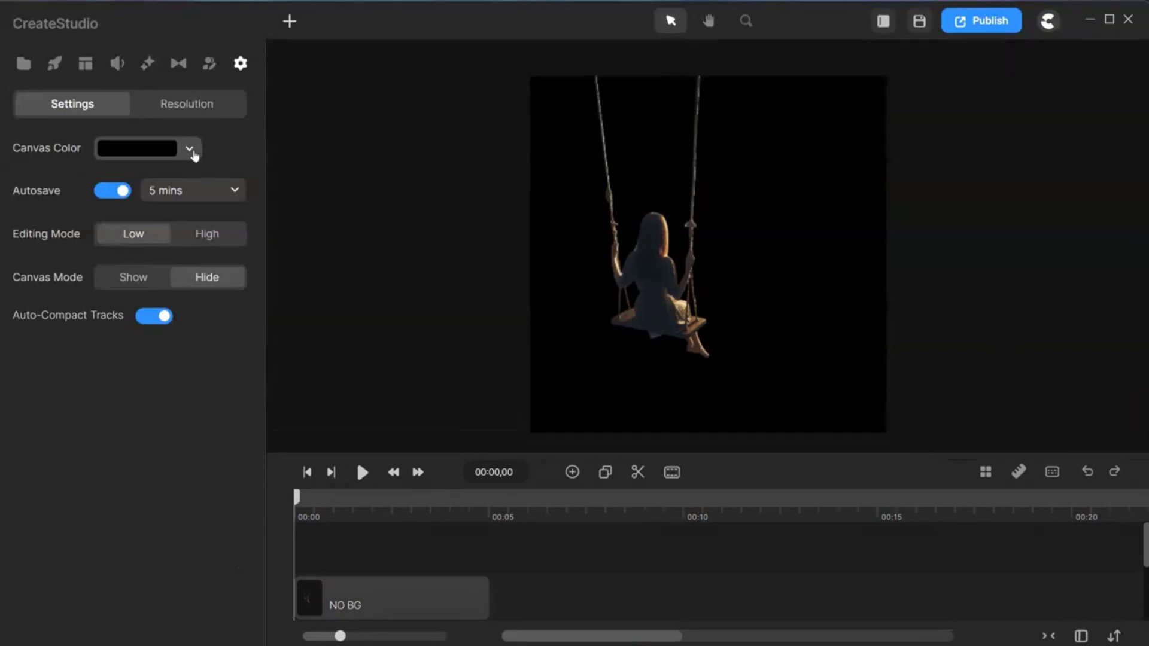
pyautogui.click(189, 149)
pyautogui.moveTo(212, 335); pyautogui.dragTo(215, 267)
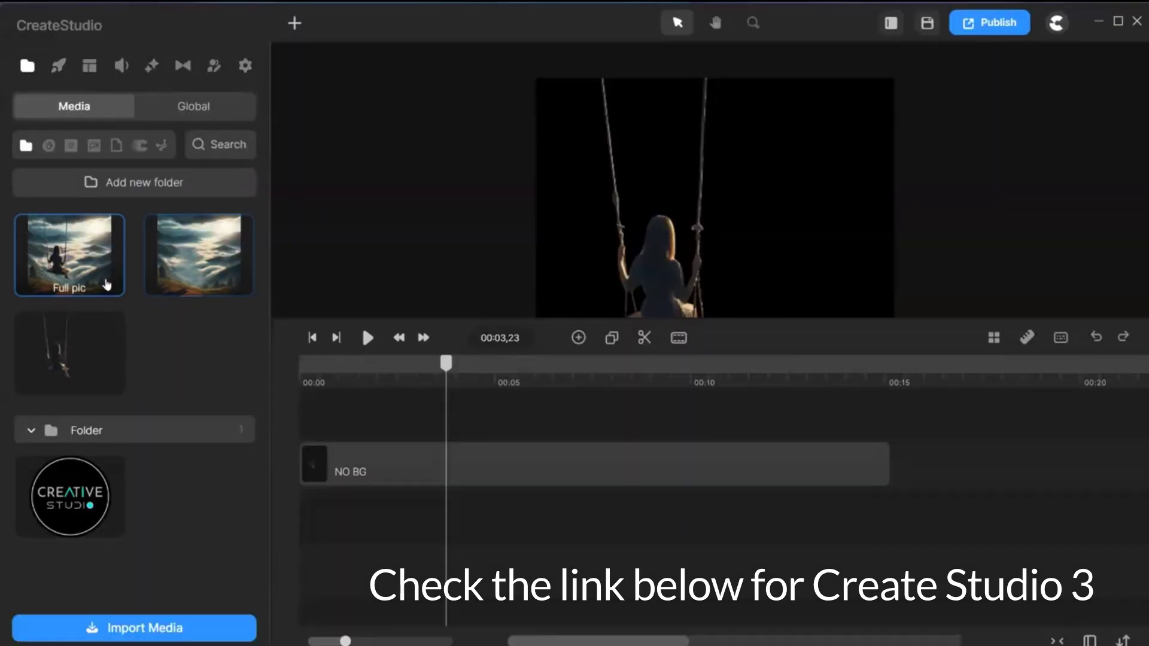
# Step: Add the Erased background image on a track beneath the NO BG clip and extend it to about 15 seconds
pyautogui.moveTo(193, 292)
pyautogui.mouseDown()
pyautogui.moveTo(227, 388)
pyautogui.moveTo(343, 526)
pyautogui.moveTo(365, 531)
pyautogui.moveTo(350, 527)
pyautogui.mouseUp()
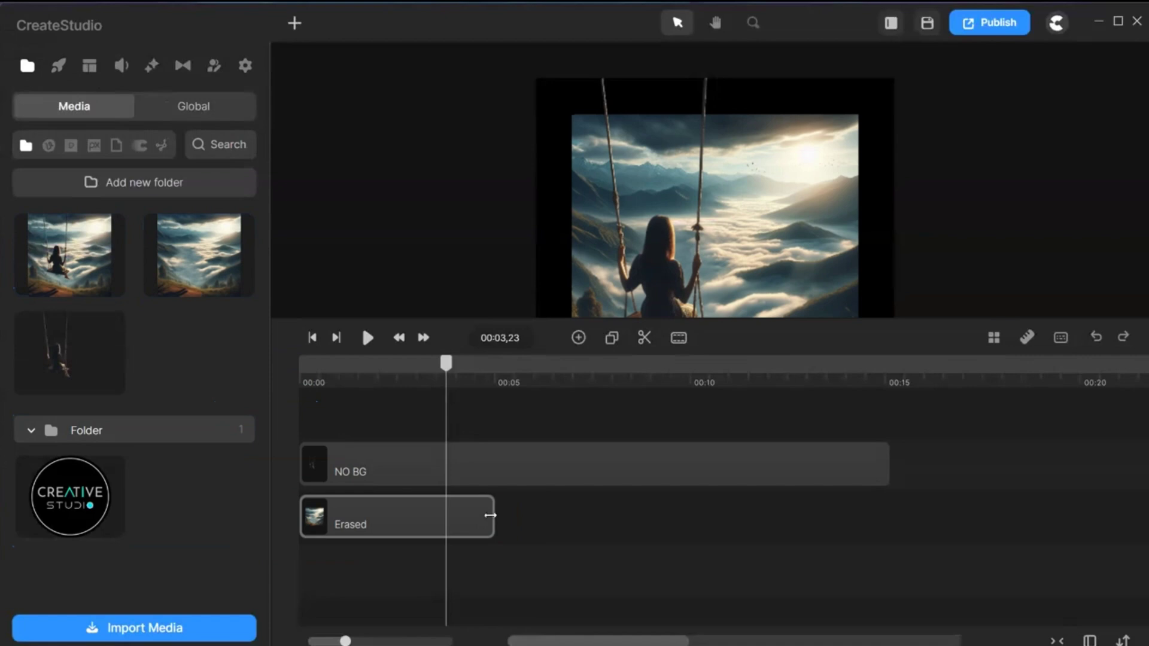
pyautogui.moveTo(492, 514); pyautogui.dragTo(892, 503)
pyautogui.moveTo(926, 323)
pyautogui.mouseDown()
pyautogui.moveTo(952, 395)
pyautogui.moveTo(936, 411)
pyautogui.mouseUp()
# Step: Add a Position animation with Smooth easing to the NO BG clip, running from about 1 to 3 seconds
pyautogui.click(339, 554)
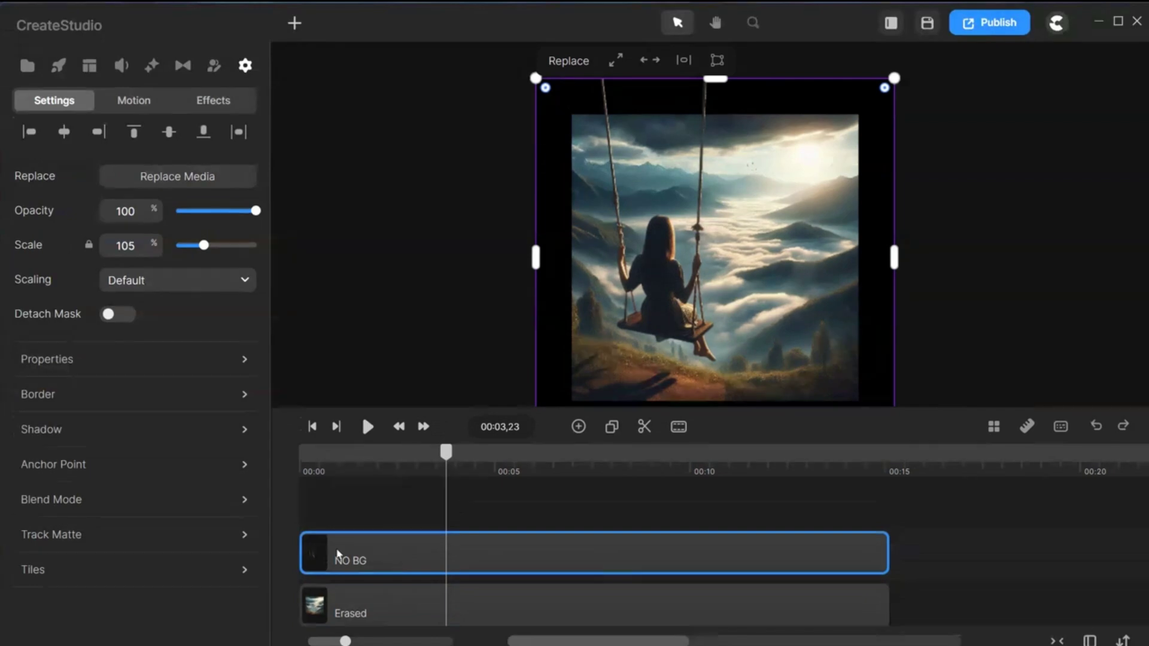
pyautogui.rightClick(338, 554)
pyautogui.click(383, 298)
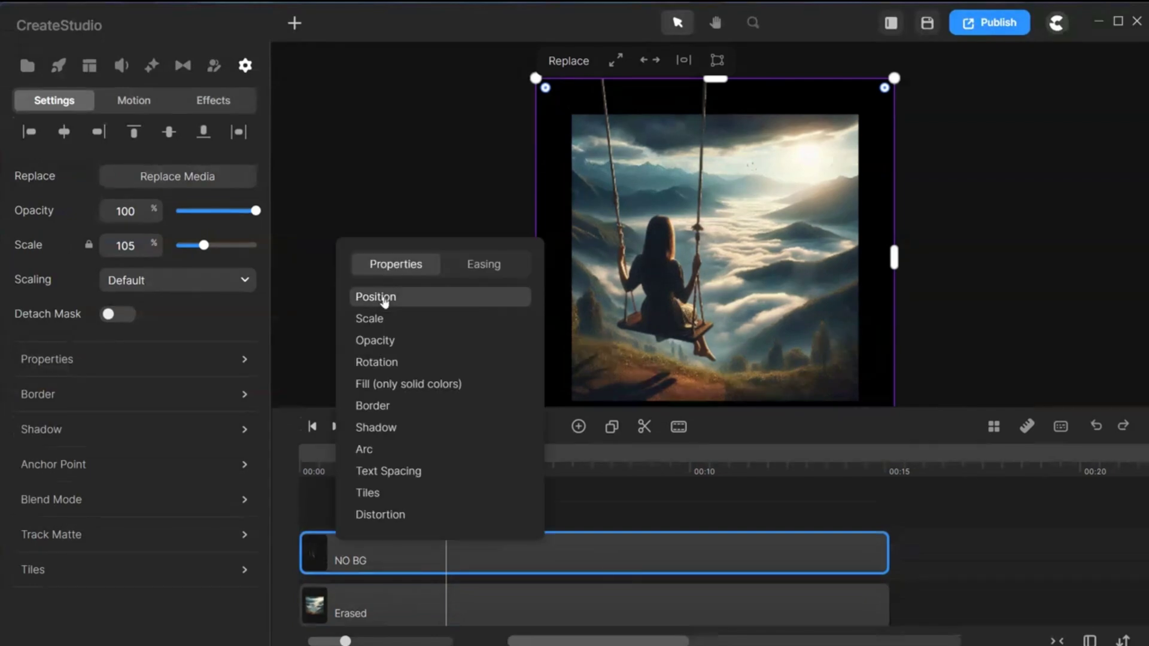
pyautogui.click(384, 299)
pyautogui.click(489, 268)
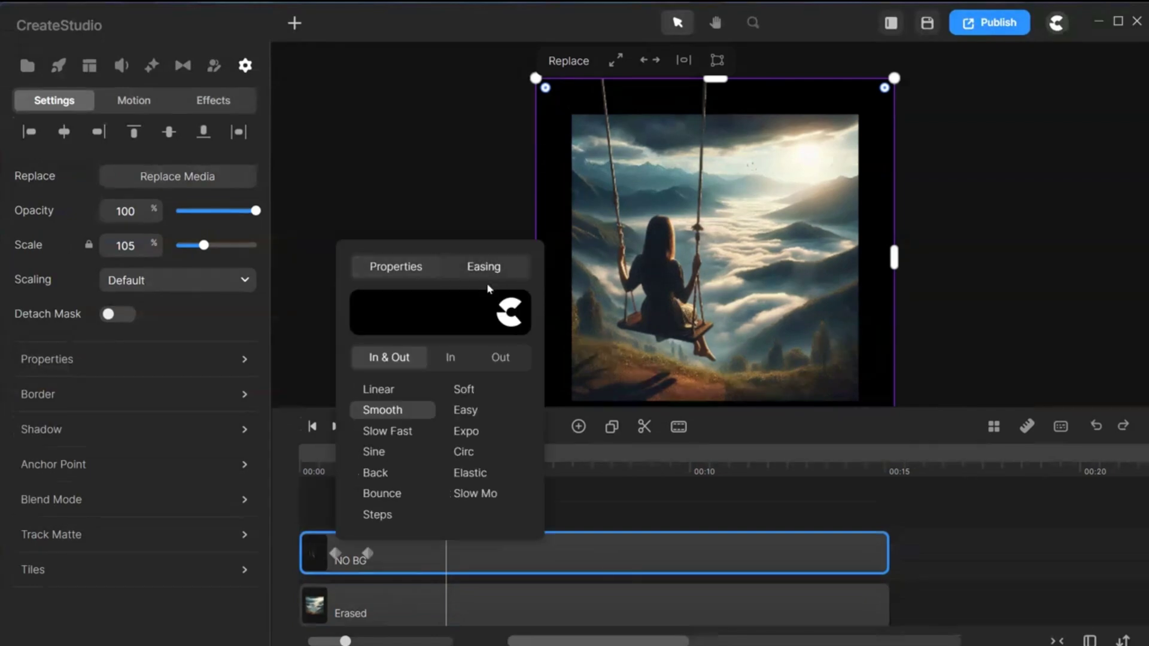
pyautogui.click(311, 361)
pyautogui.click(366, 553)
pyautogui.moveTo(366, 553); pyautogui.dragTo(428, 555)
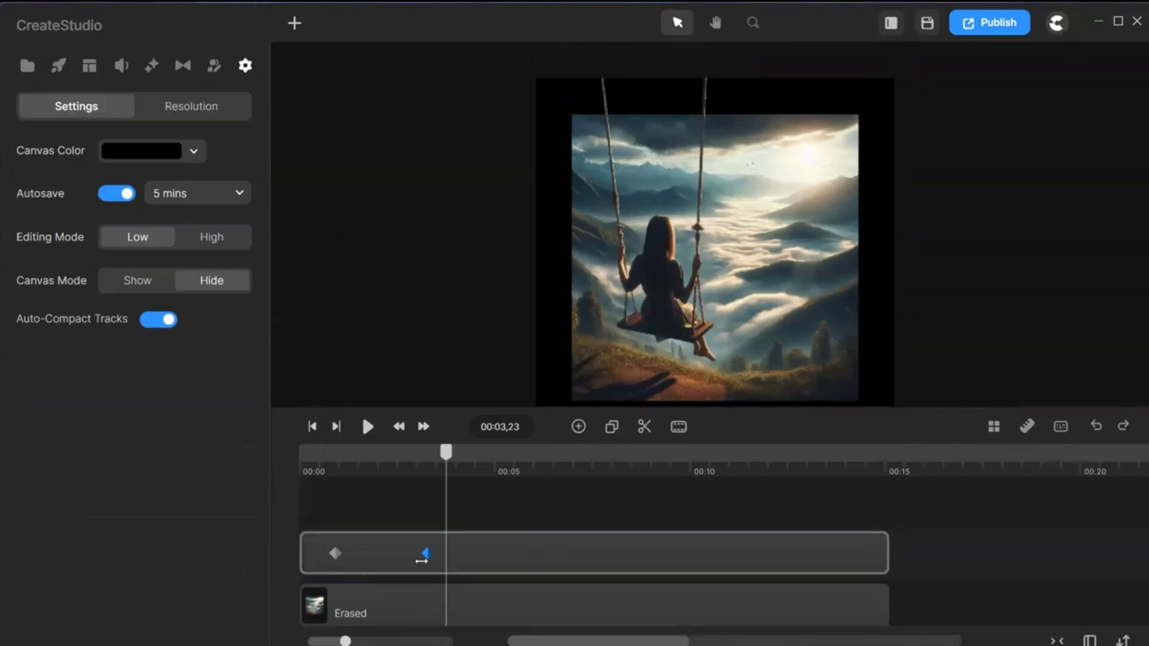
# Step: Add a second Position animation with Linear easing to the NO BG clip, running from about 5 to 8 seconds
pyautogui.moveTo(428, 453); pyautogui.dragTo(465, 455)
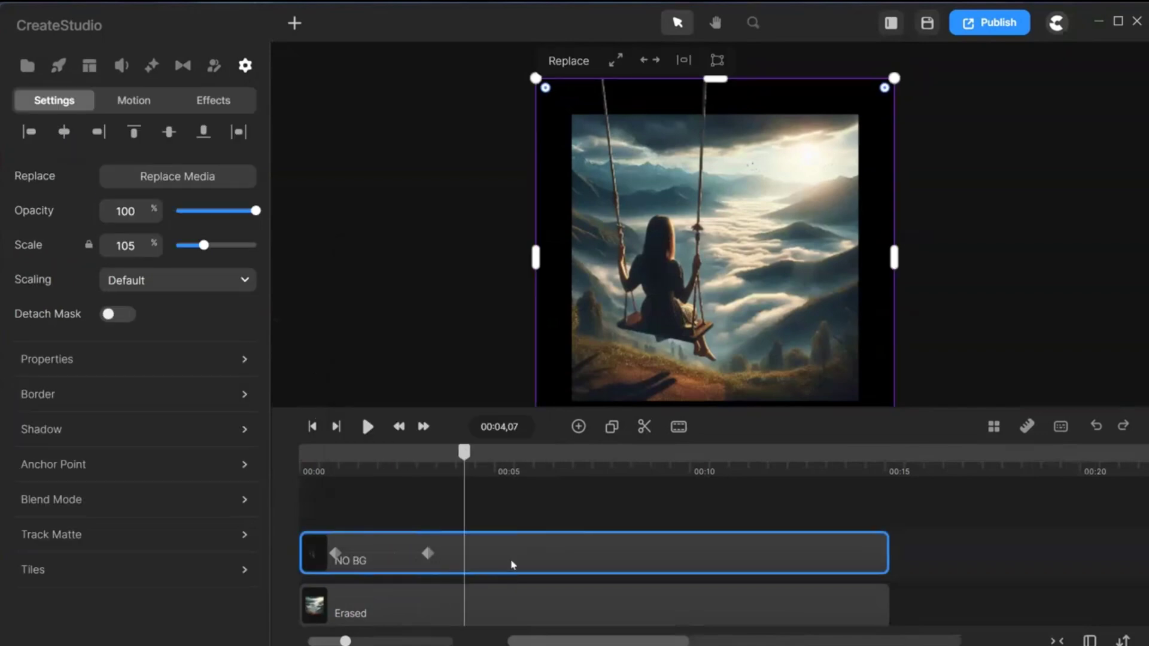
pyautogui.rightClick(507, 558)
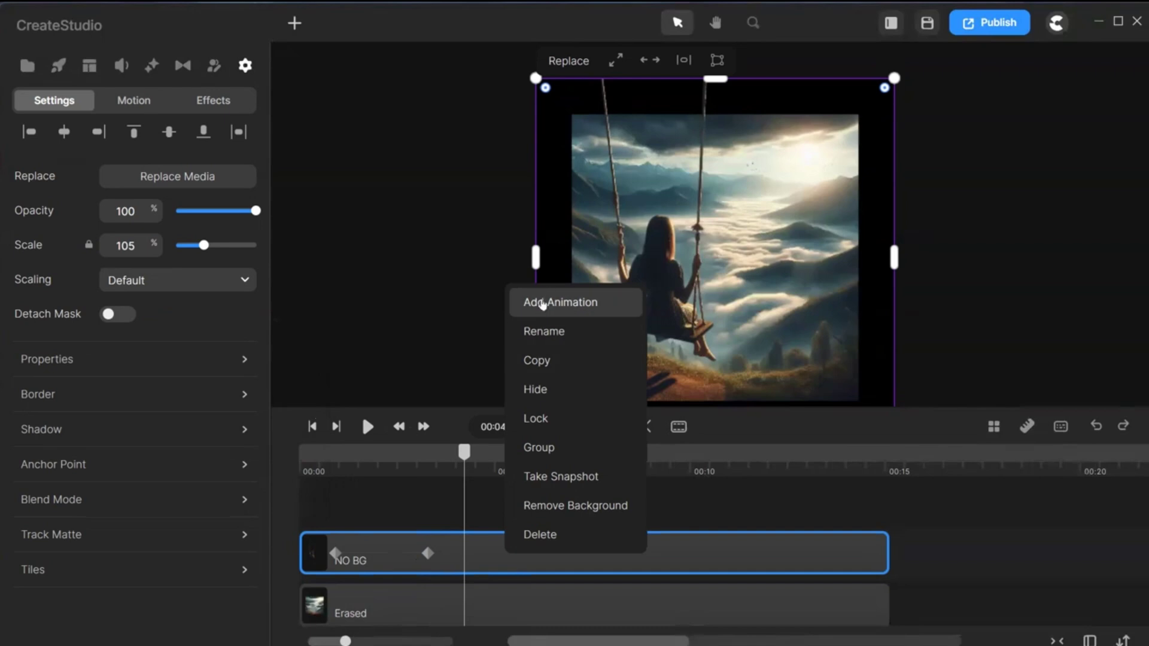
pyautogui.click(543, 301)
pyautogui.click(548, 395)
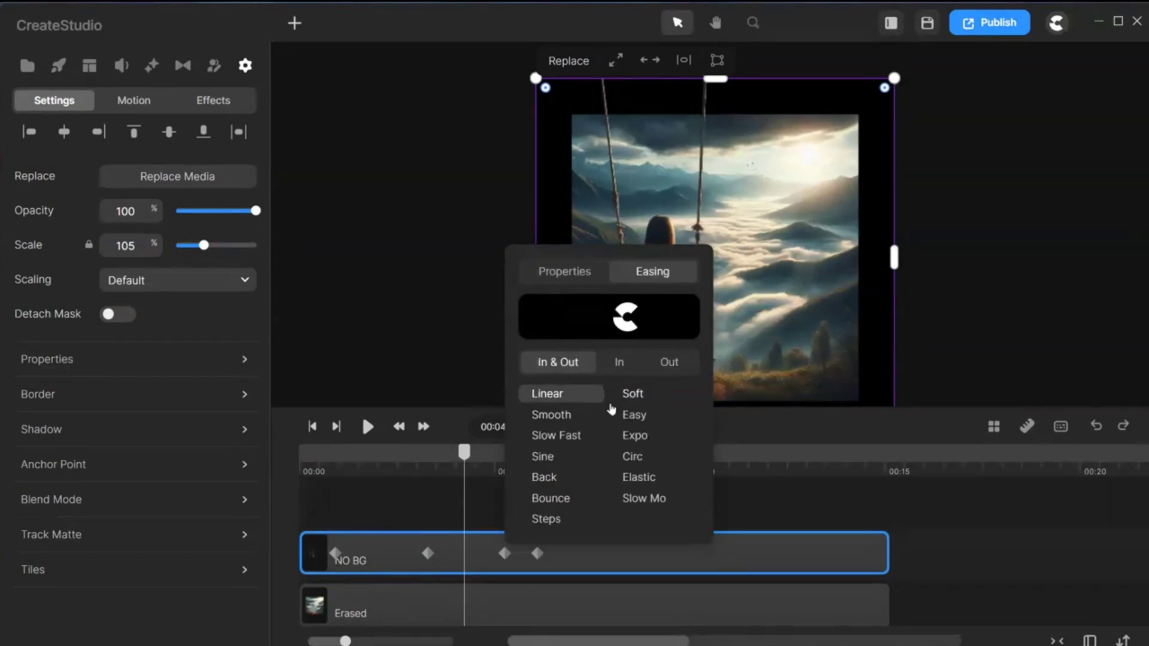
pyautogui.click(565, 272)
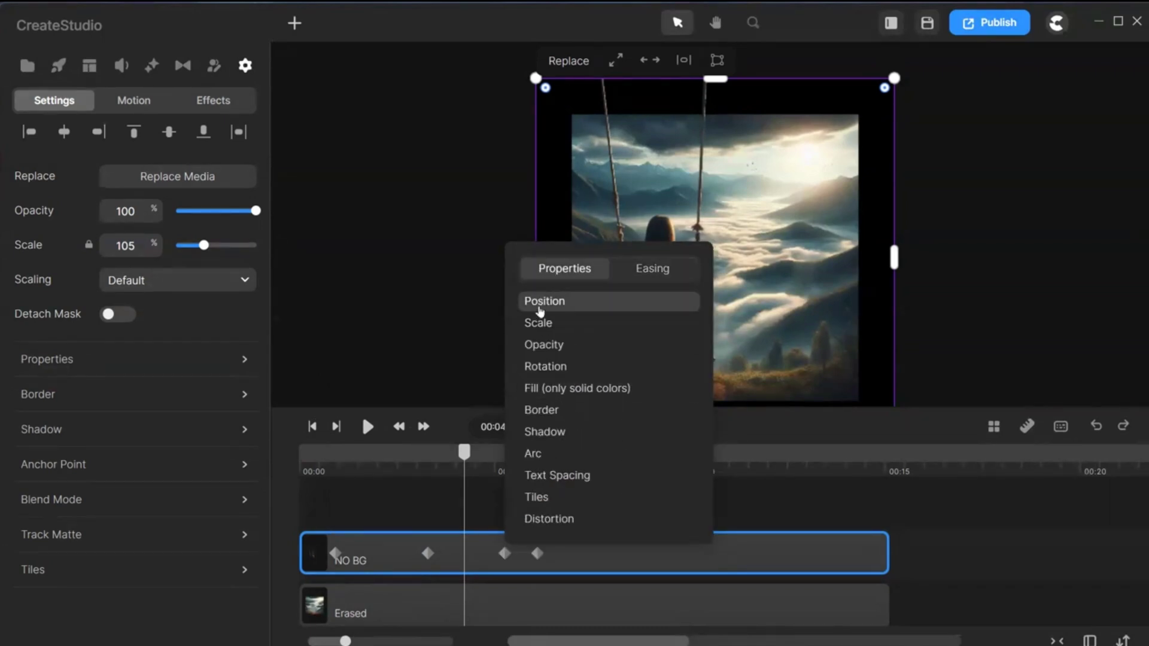
pyautogui.click(446, 348)
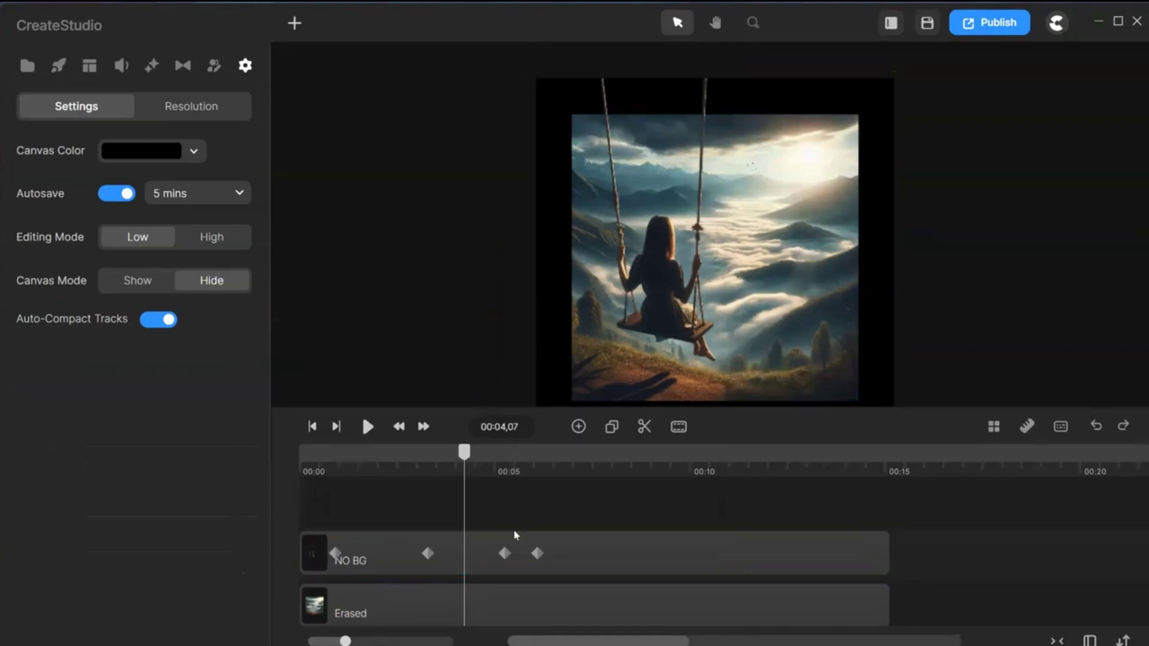
pyautogui.click(537, 552)
pyautogui.moveTo(538, 553); pyautogui.dragTo(621, 553)
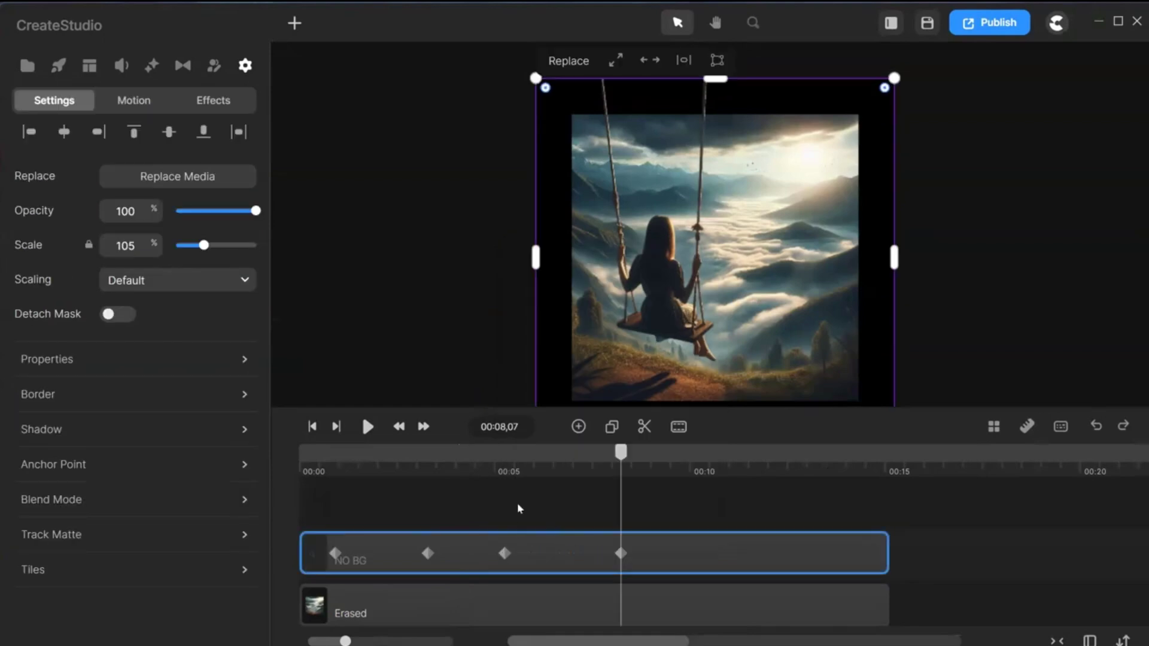
pyautogui.moveTo(376, 457); pyautogui.dragTo(427, 464)
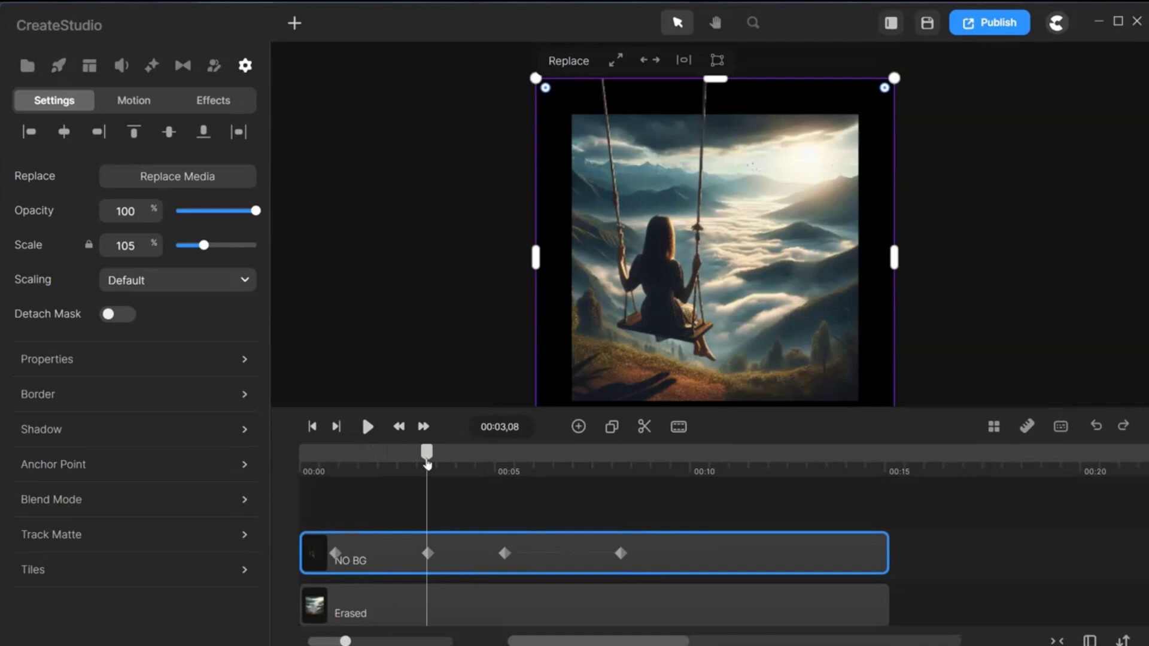
pyautogui.click(427, 554)
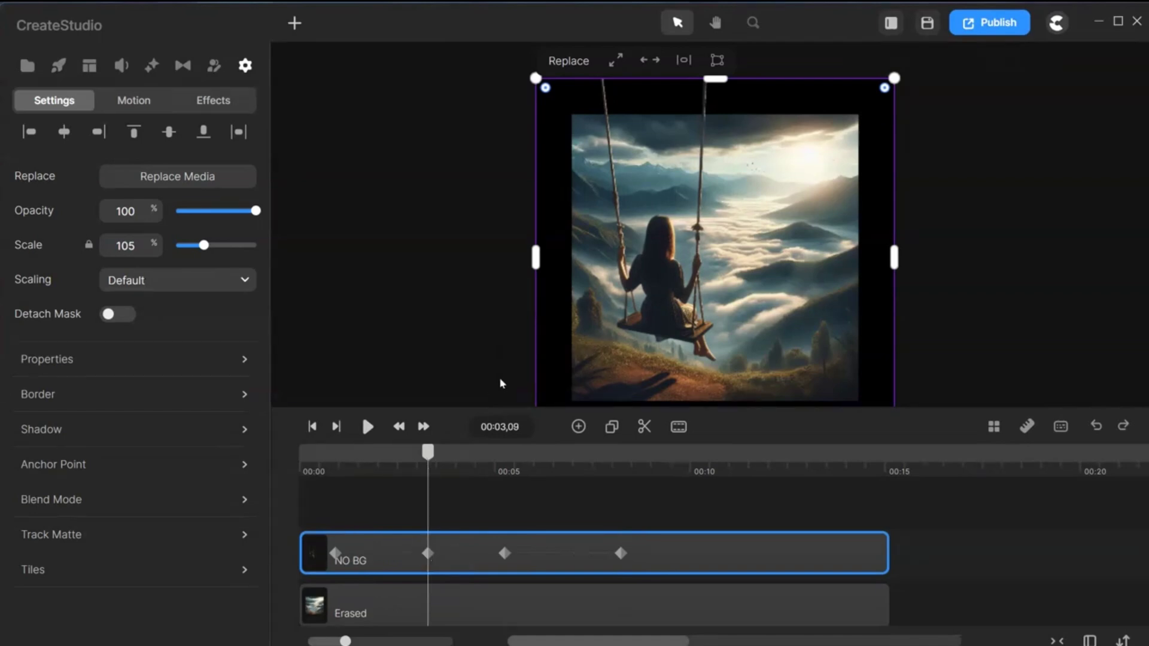
pyautogui.moveTo(429, 458); pyautogui.dragTo(661, 457)
# Step: Scale the Erased background image to fill the whole canvas
pyautogui.click(769, 607)
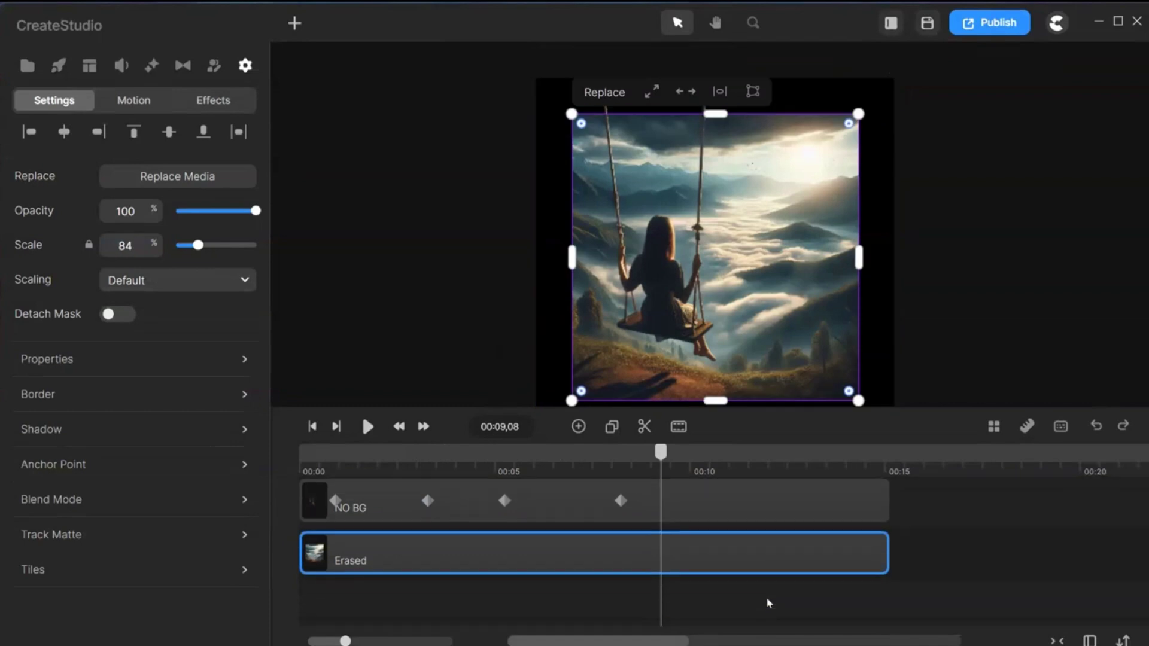
pyautogui.click(652, 92)
pyautogui.click(431, 350)
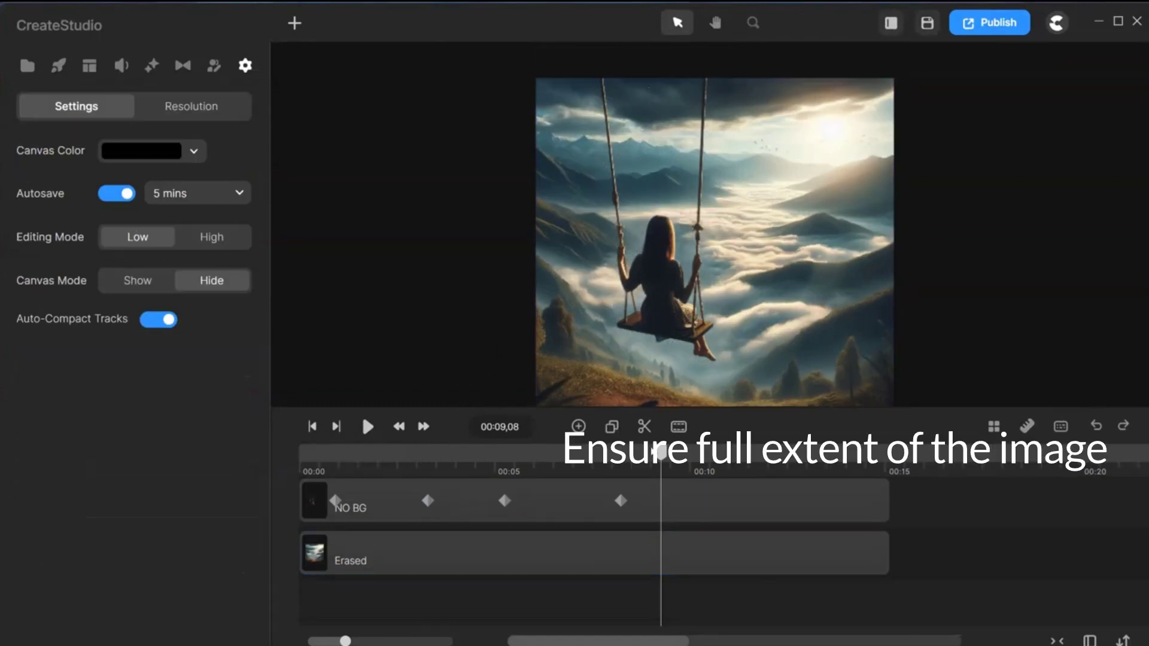
pyautogui.moveTo(662, 452)
pyautogui.mouseDown()
pyautogui.moveTo(821, 443)
pyautogui.moveTo(426, 496)
pyautogui.moveTo(333, 495)
pyautogui.moveTo(851, 474)
pyautogui.mouseUp()
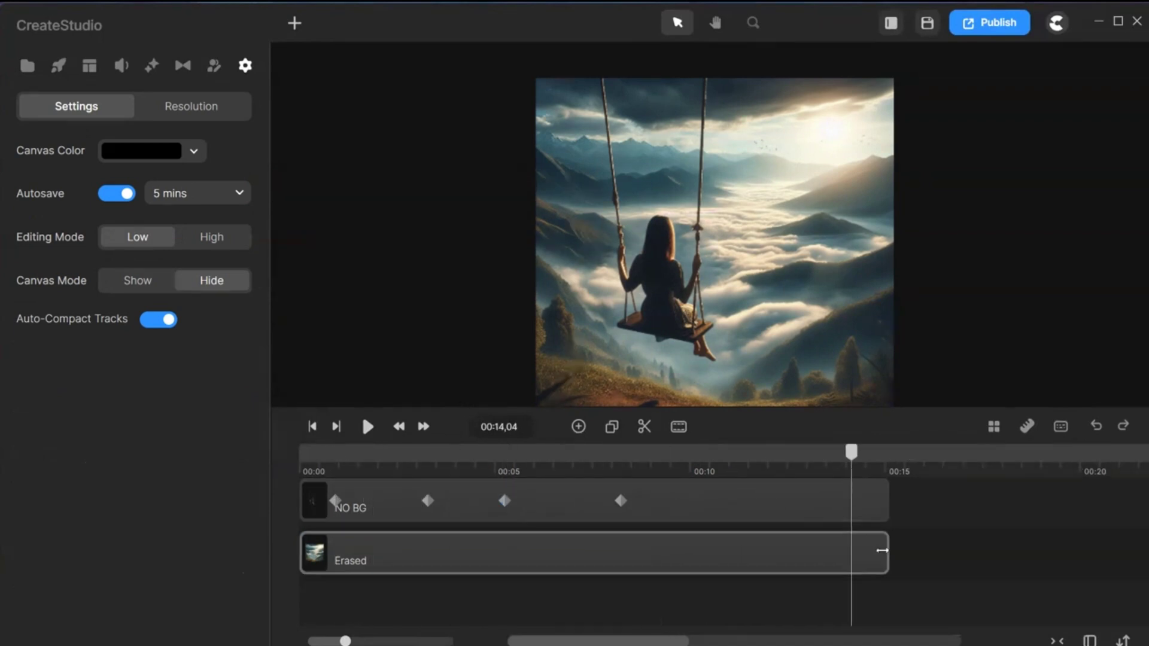
pyautogui.moveTo(885, 549); pyautogui.dragTo(943, 549)
pyautogui.moveTo(856, 460)
pyautogui.mouseDown()
pyautogui.moveTo(931, 460)
pyautogui.moveTo(837, 468)
pyautogui.mouseUp()
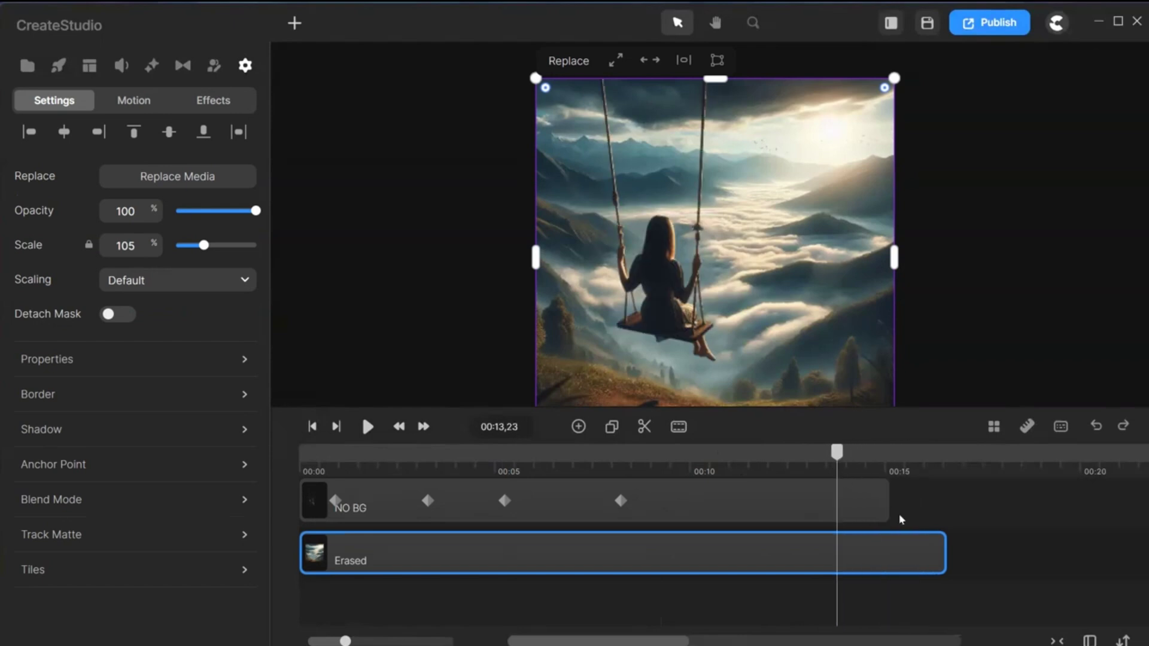
pyautogui.moveTo(944, 549); pyautogui.dragTo(889, 549)
# Step: At the NO BG clip's second keyframe, enlarge the girl image to 206% from its lower-left corner, moving her down and left
pyautogui.moveTo(837, 455); pyautogui.dragTo(428, 493)
pyautogui.click(428, 493)
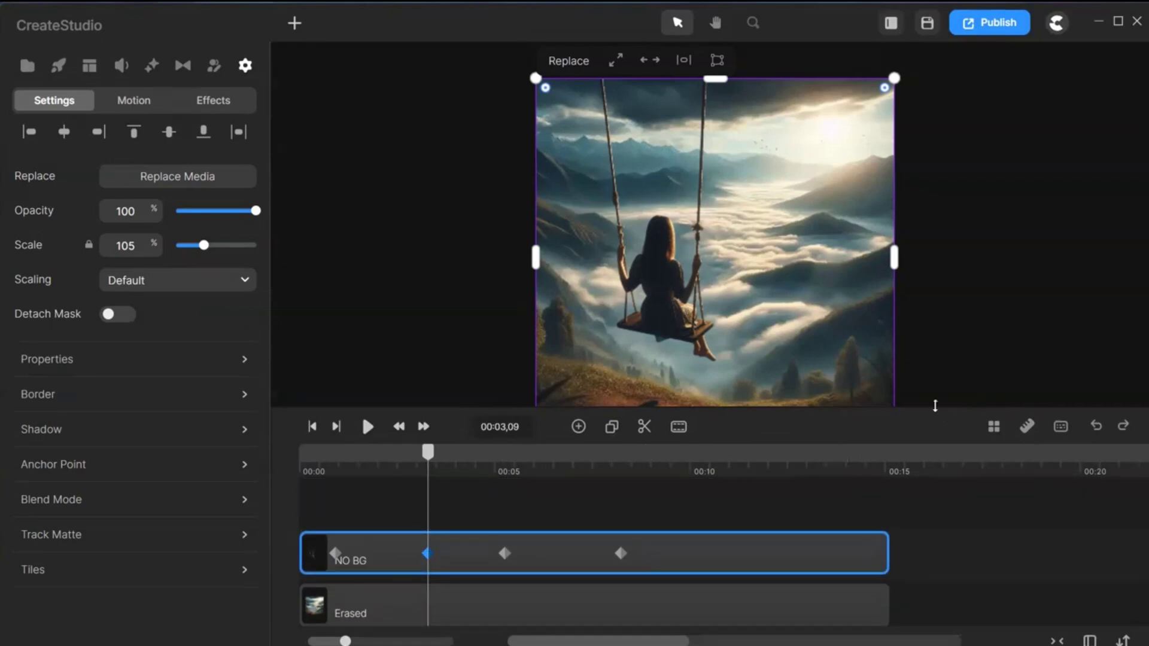
pyautogui.moveTo(936, 406); pyautogui.dragTo(948, 488)
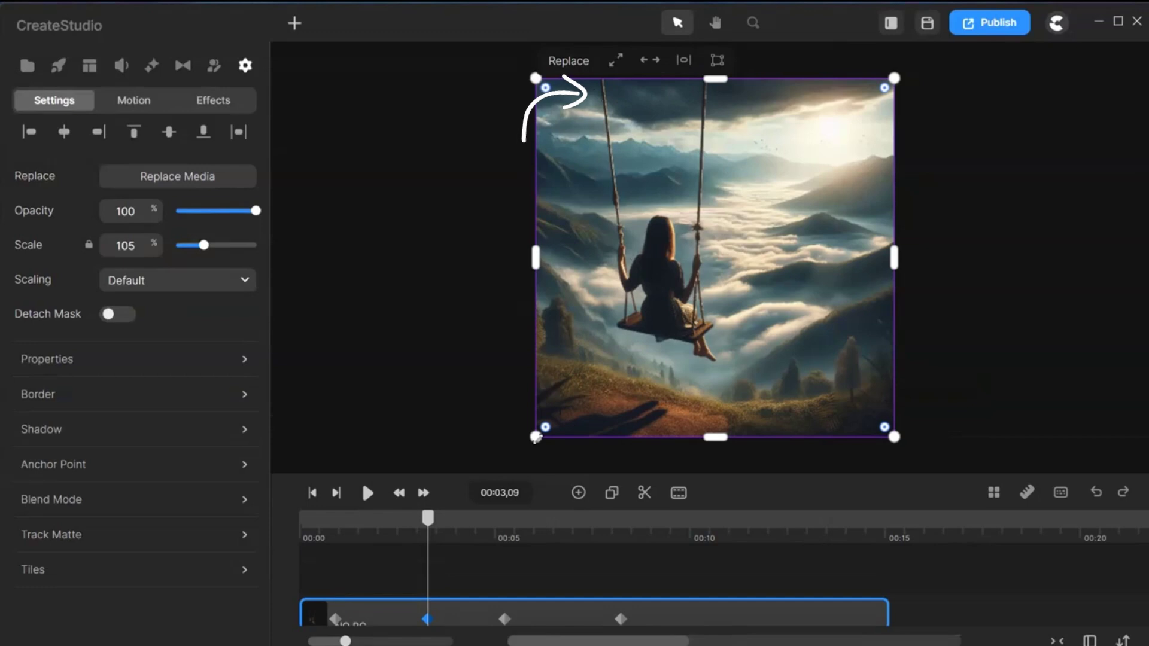
pyautogui.moveTo(536, 437); pyautogui.dragTo(192, 645)
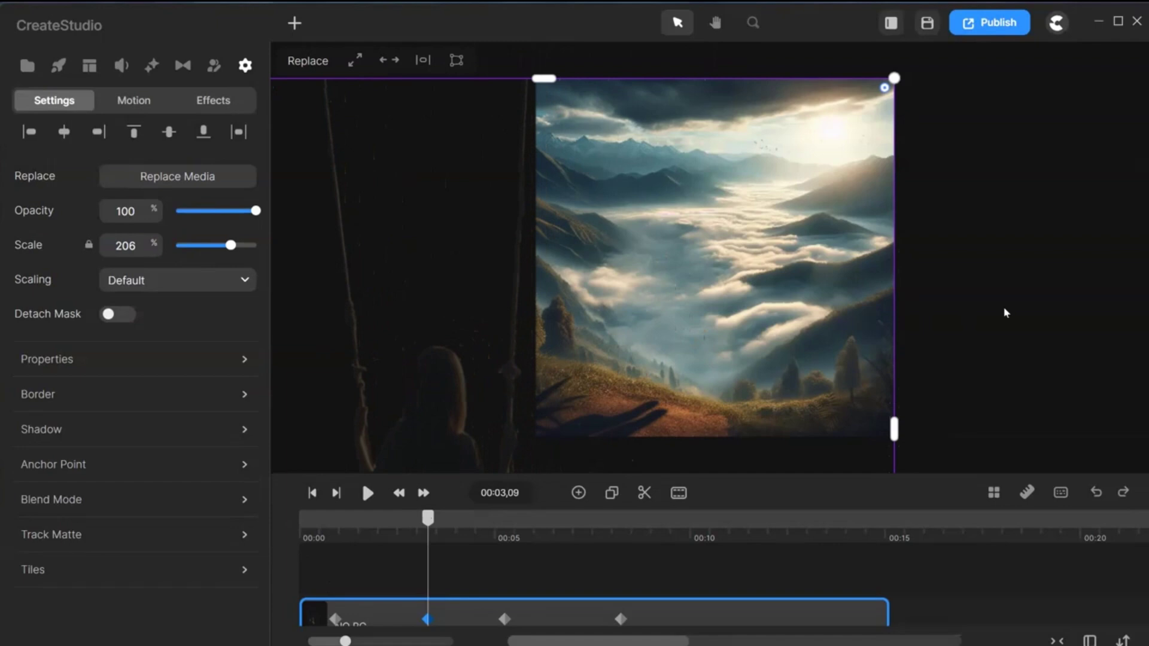
pyautogui.click(993, 377)
# Step: Play the animation from the start to preview the swing motion
pyautogui.moveTo(947, 475); pyautogui.dragTo(947, 310)
pyautogui.moveTo(427, 356); pyautogui.dragTo(299, 376)
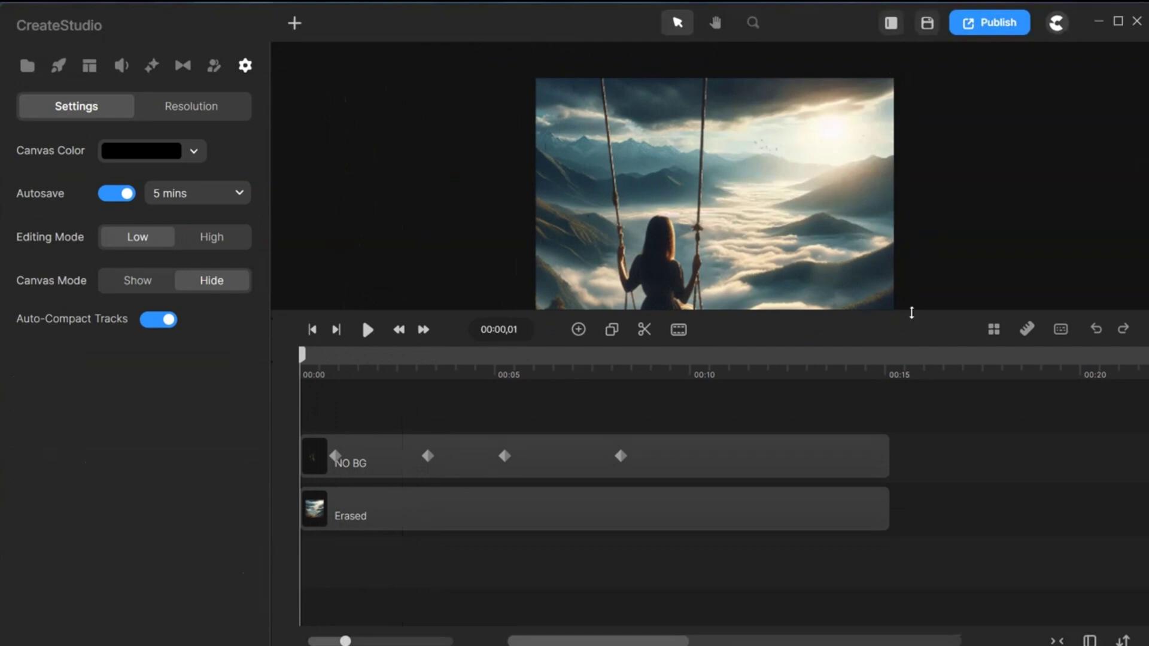
pyautogui.moveTo(911, 313); pyautogui.dragTo(956, 429)
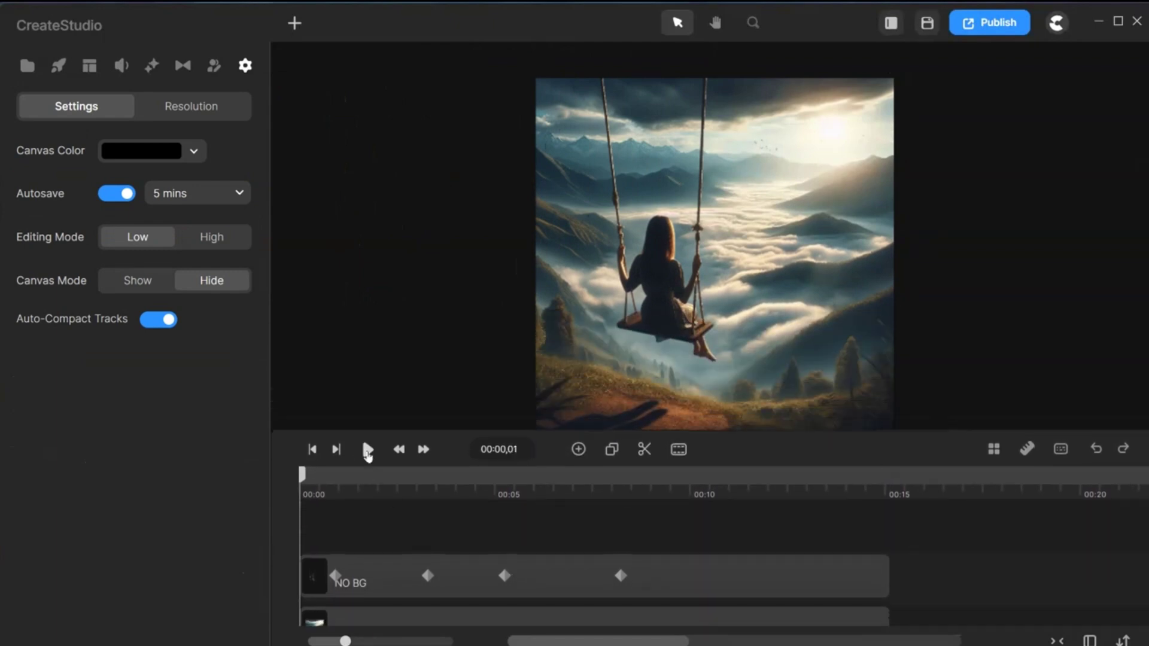
pyautogui.click(367, 451)
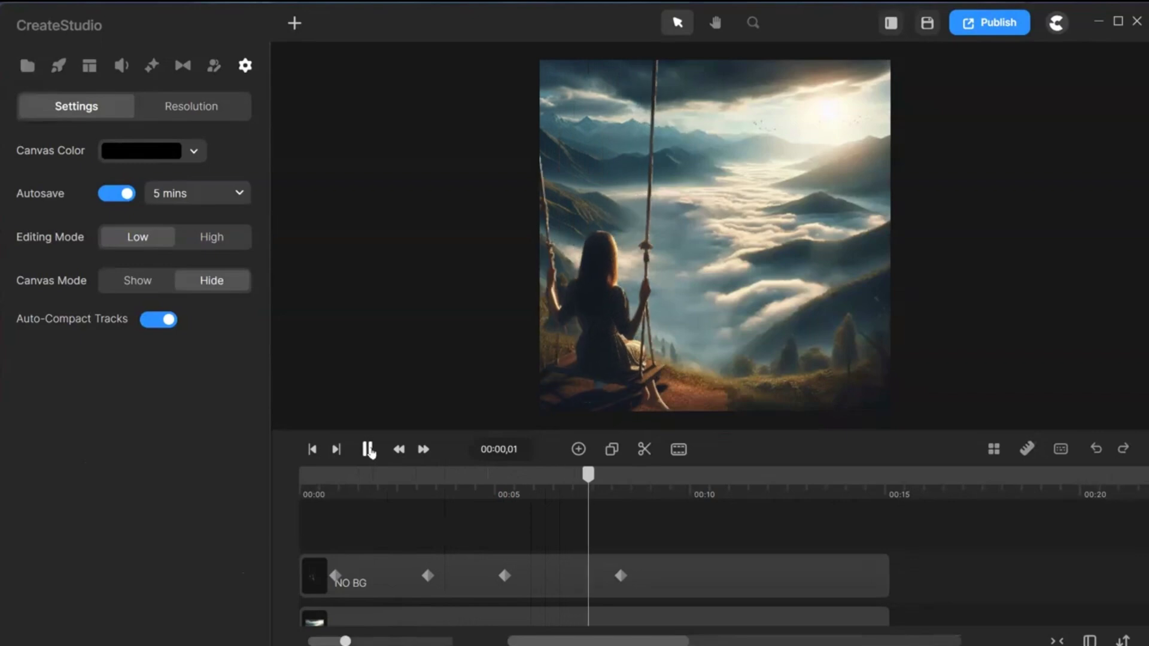
pyautogui.click(368, 449)
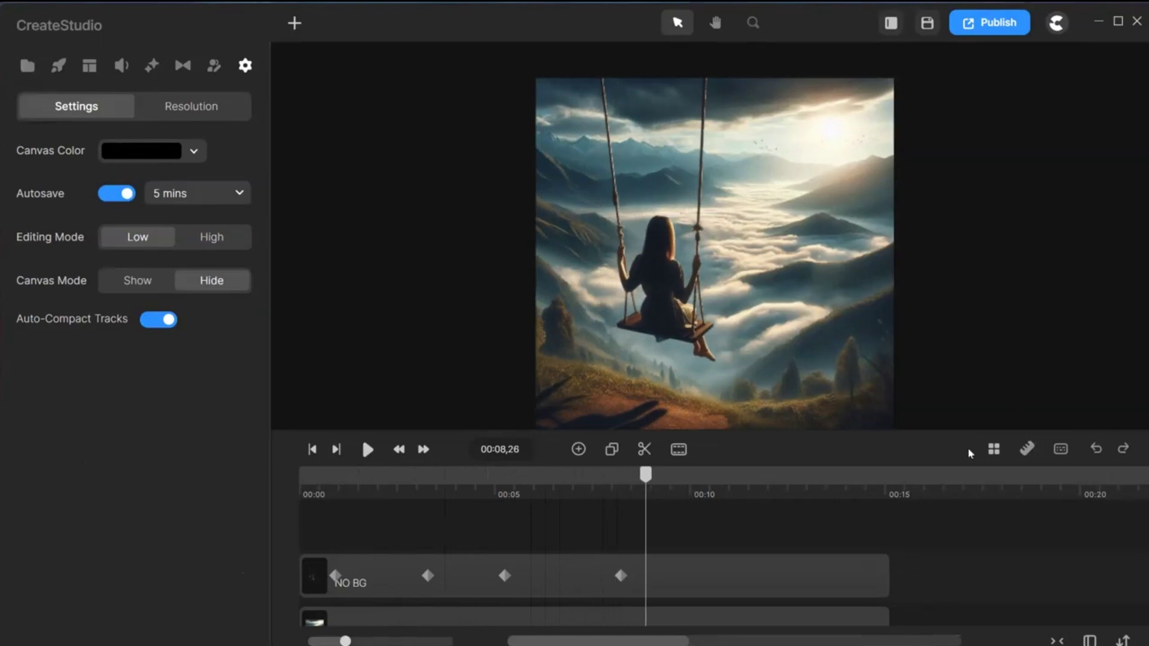
# Step: Shift the second NO BG animation to about 7.6–10.6 seconds and extend the first animation's end to about 4.6 seconds
pyautogui.moveTo(934, 429); pyautogui.dragTo(922, 187)
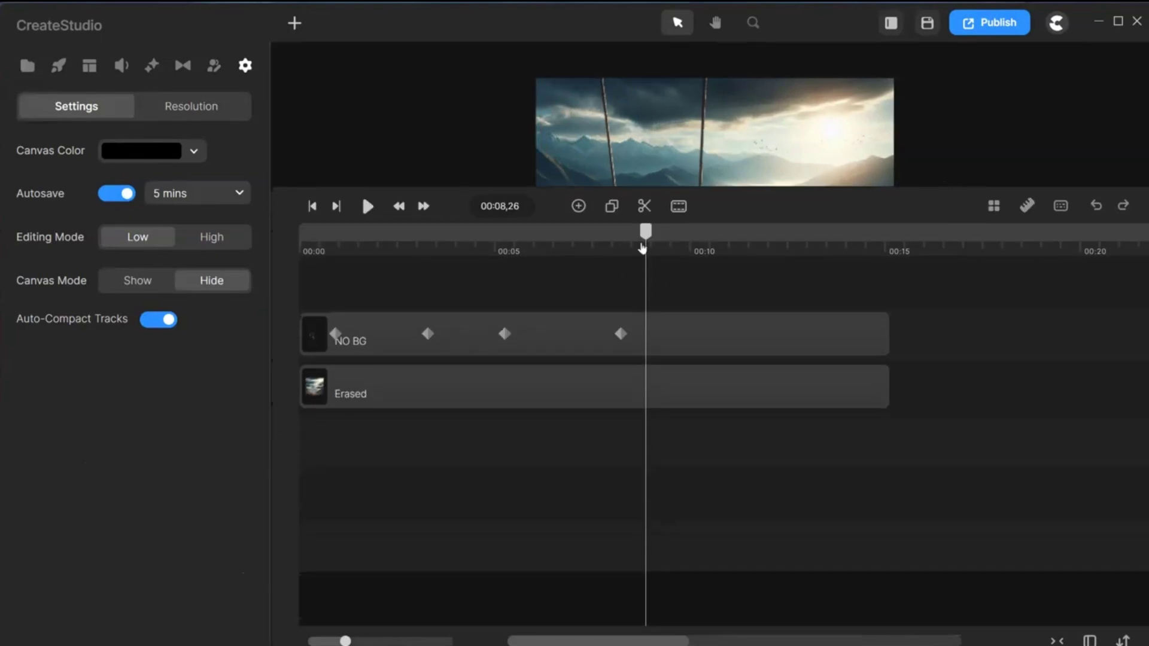
pyautogui.moveTo(646, 235); pyautogui.dragTo(462, 303)
pyautogui.click(467, 350)
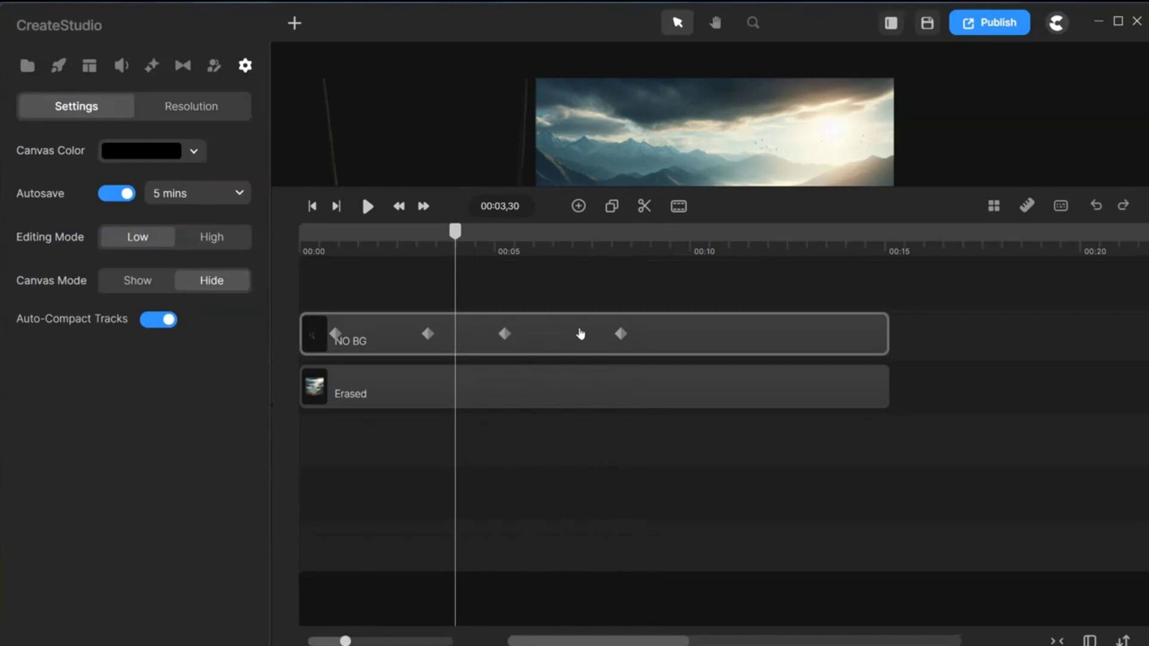
pyautogui.moveTo(565, 339); pyautogui.dragTo(658, 335)
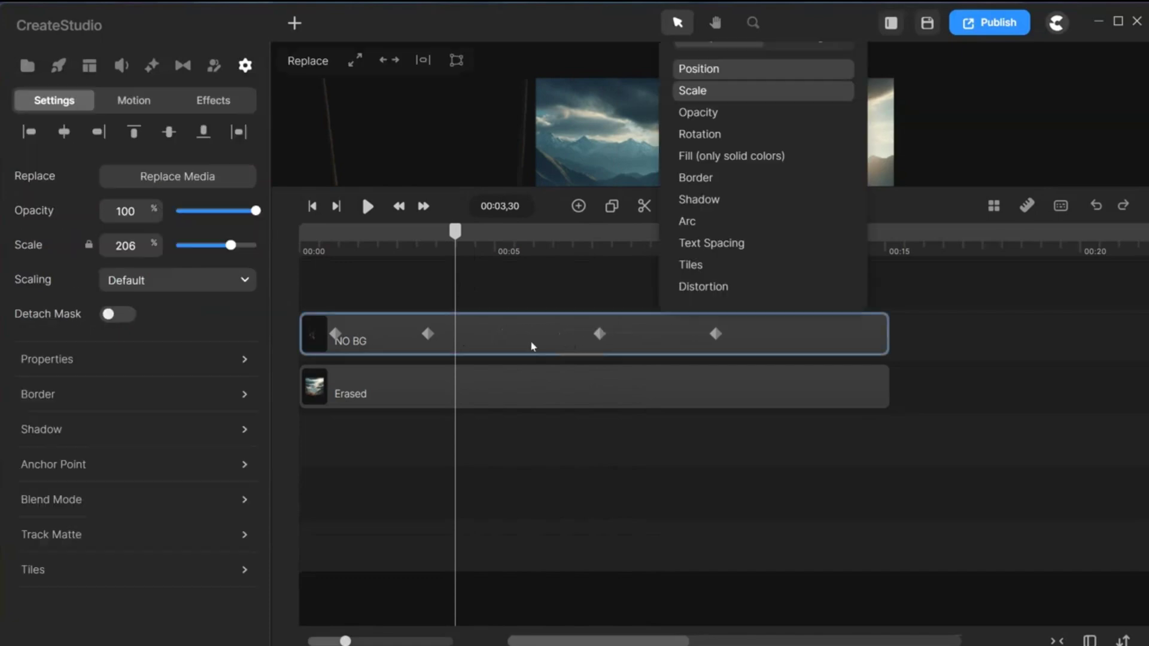
pyautogui.moveTo(428, 335); pyautogui.dragTo(481, 335)
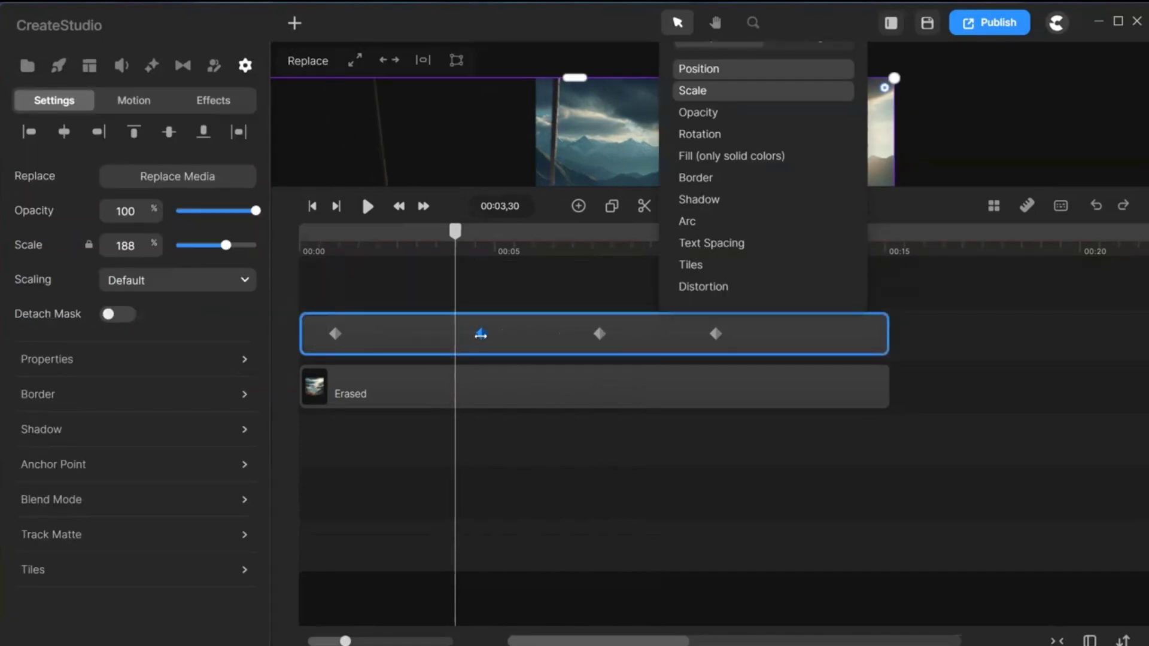
# Step: On the NO BG clip, move the first animation's start to about 0.5 seconds and the second animation to about 5.9–9.3 seconds
pyautogui.moveTo(336, 334); pyautogui.dragTo(318, 333)
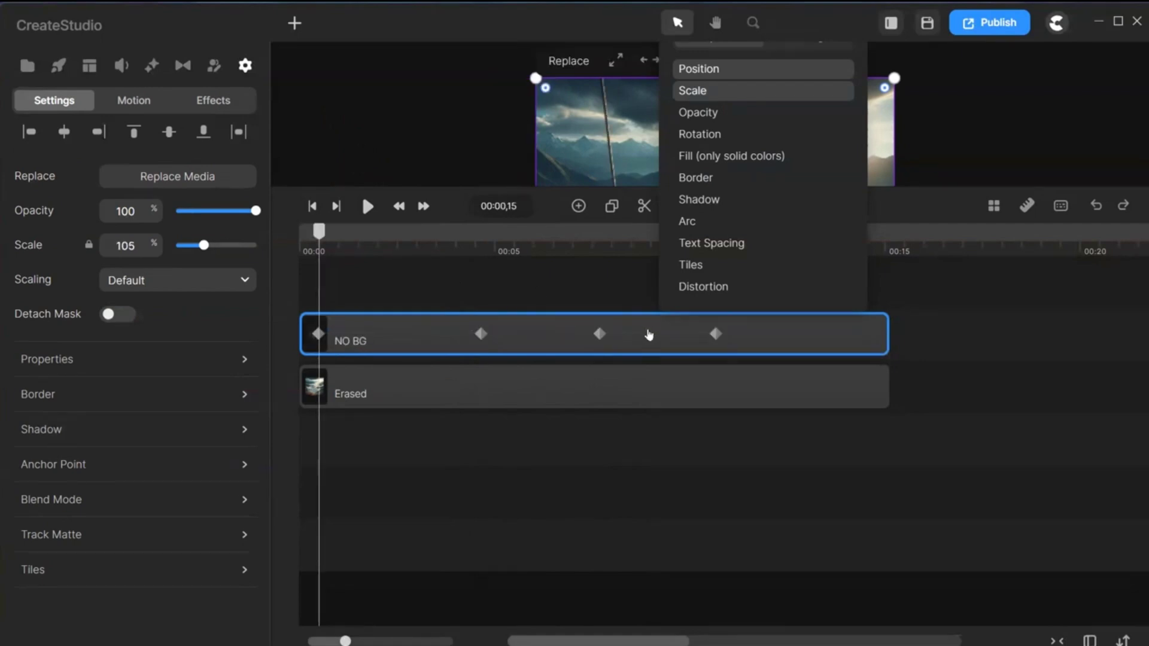
pyautogui.moveTo(649, 334)
pyautogui.mouseDown()
pyautogui.moveTo(582, 339)
pyautogui.moveTo(663, 334)
pyautogui.mouseUp()
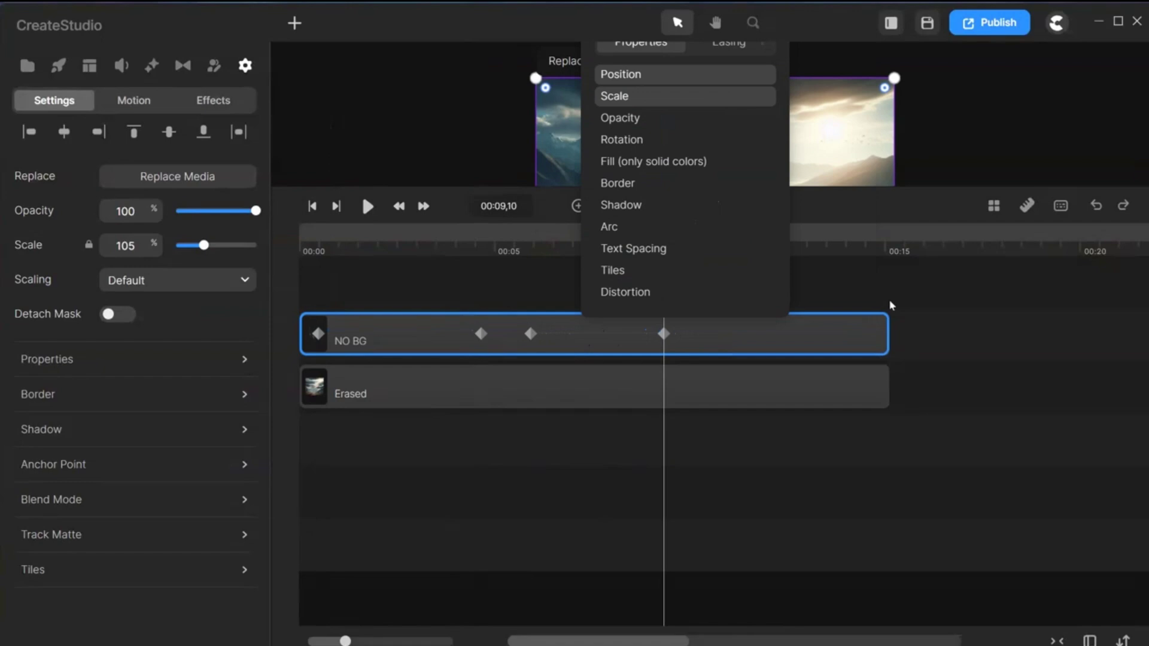
pyautogui.click(984, 316)
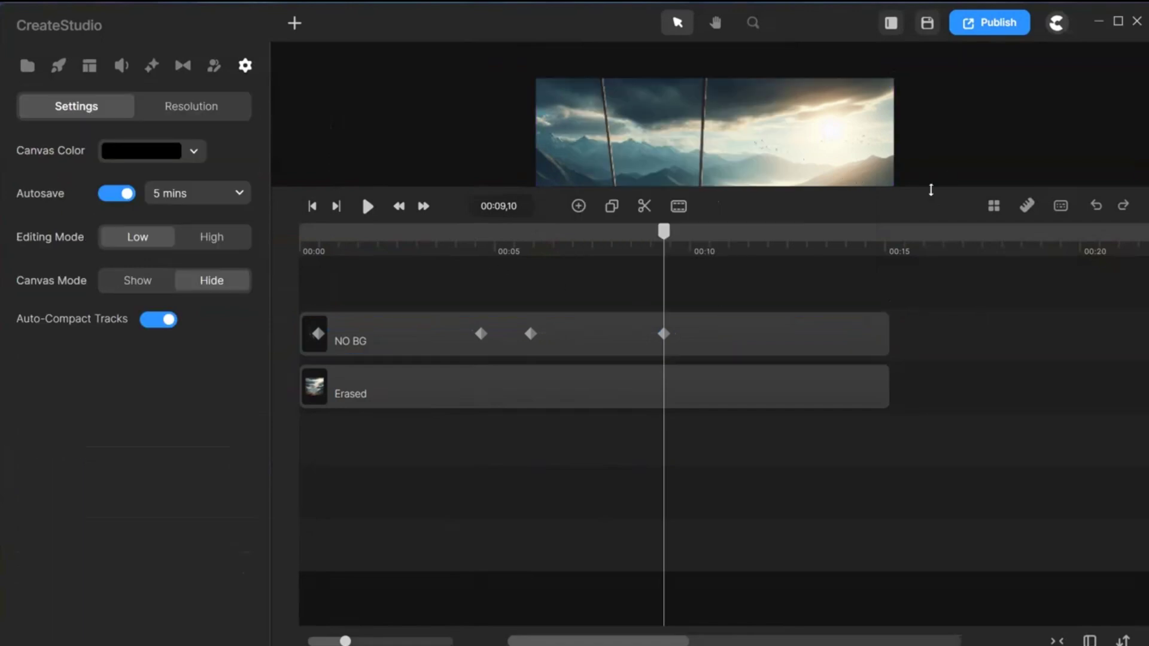
# Step: Separate the NO BG and Erased clips so that one empty track lies between them
pyautogui.moveTo(931, 189); pyautogui.dragTo(931, 350)
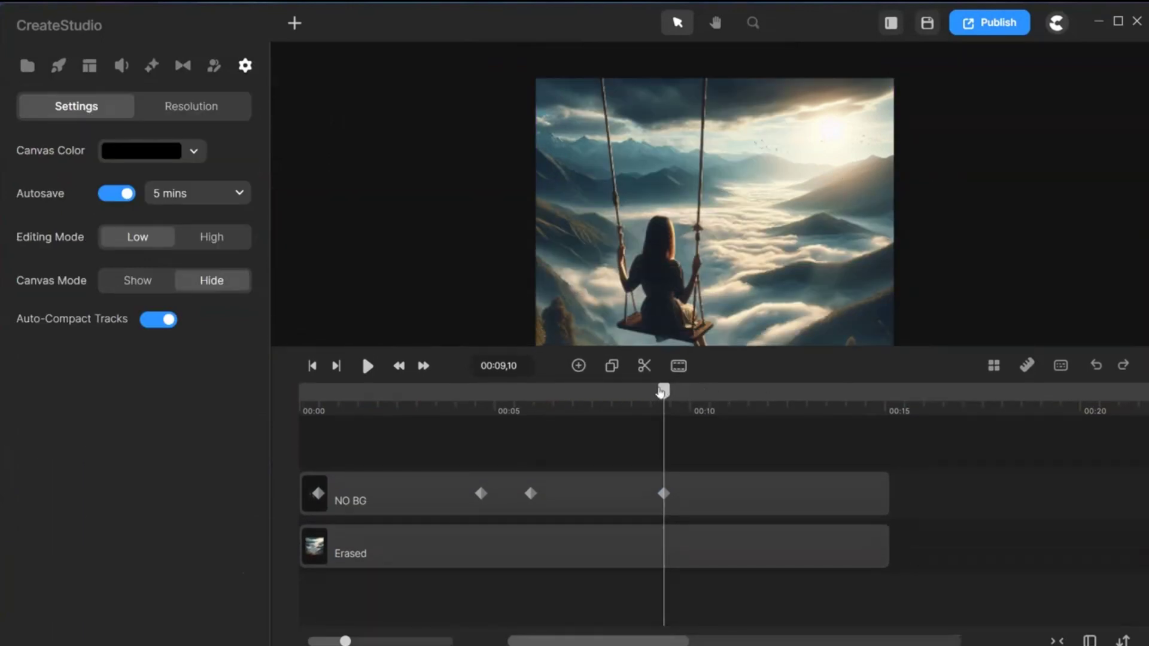
pyautogui.moveTo(658, 394); pyautogui.dragTo(695, 409)
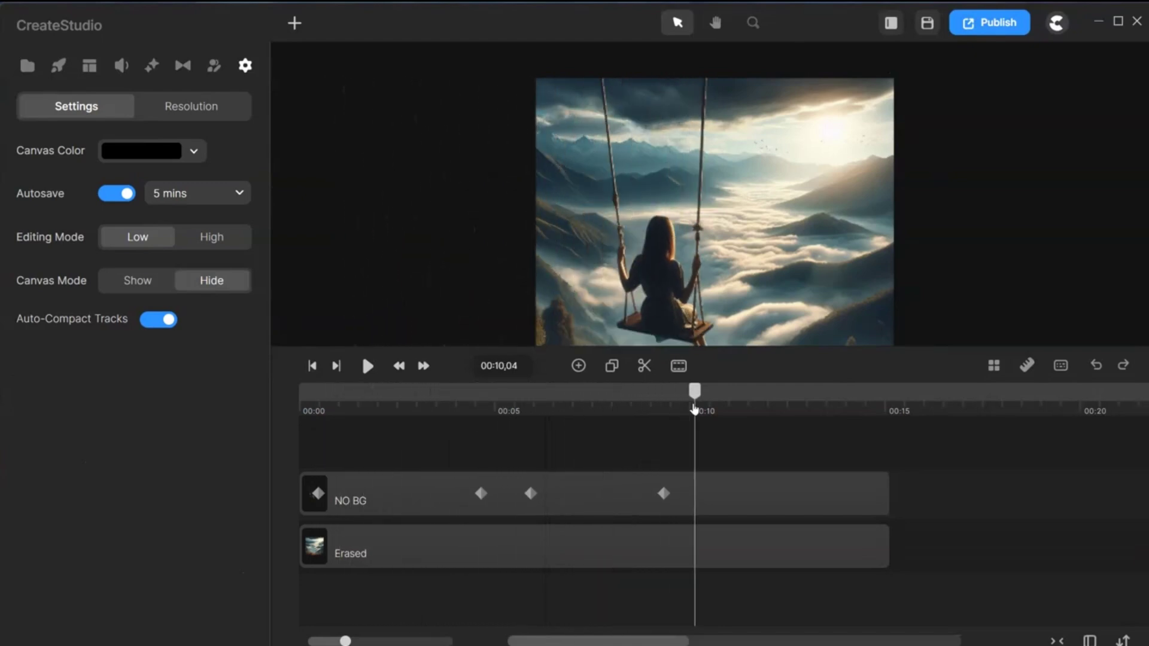
pyautogui.moveTo(839, 495); pyautogui.dragTo(840, 436)
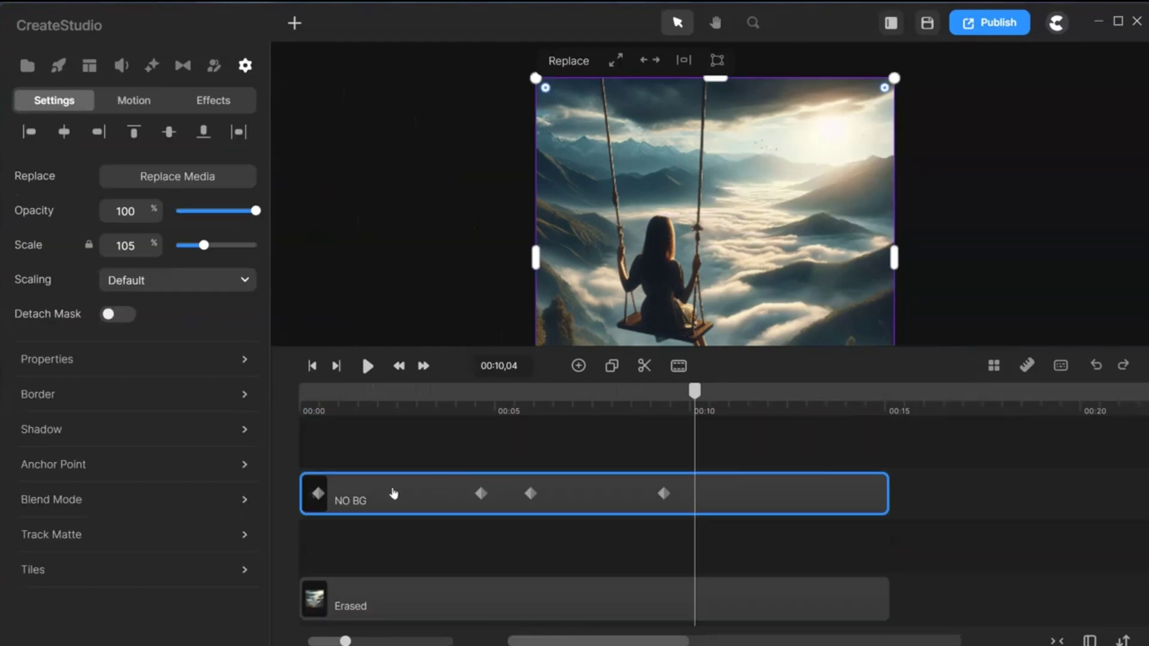
# Step: Add a text element at about 1.4 seconds on the timeline
pyautogui.click(352, 404)
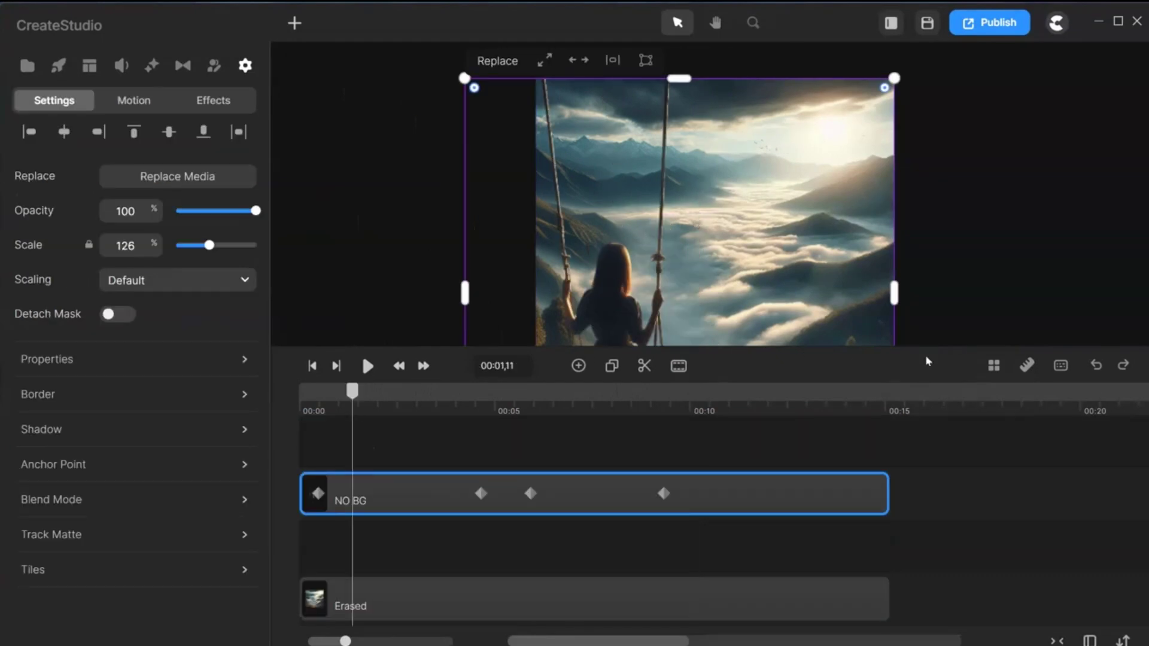
pyautogui.moveTo(928, 361); pyautogui.dragTo(944, 465)
pyautogui.click(313, 97)
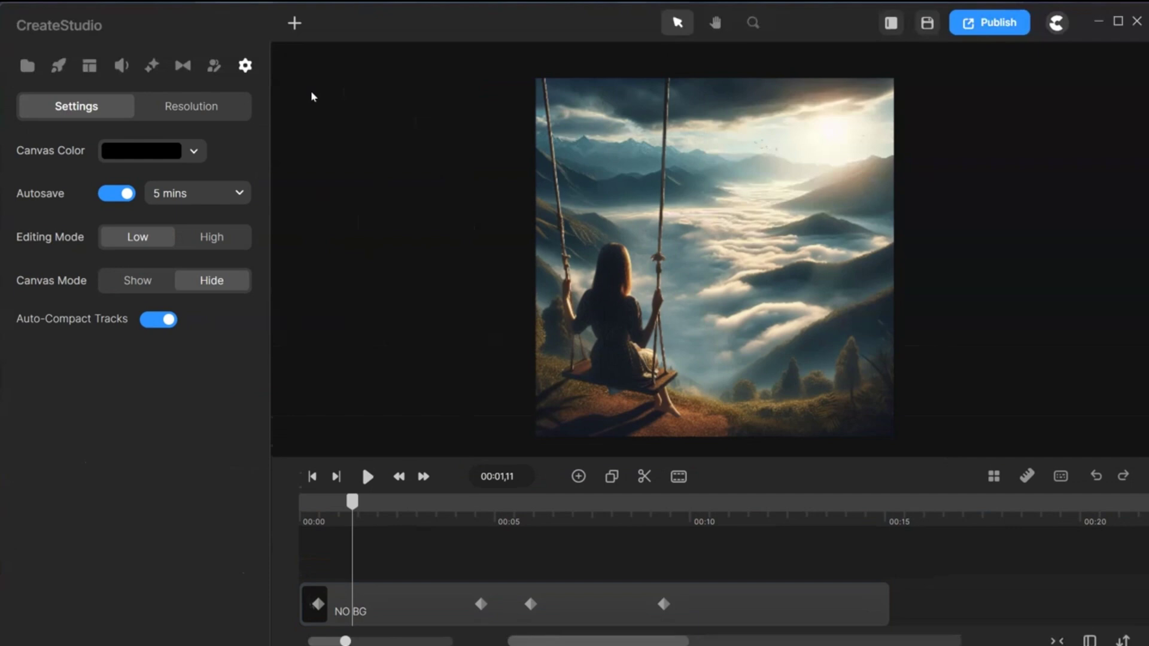
pyautogui.click(295, 25)
pyautogui.click(324, 72)
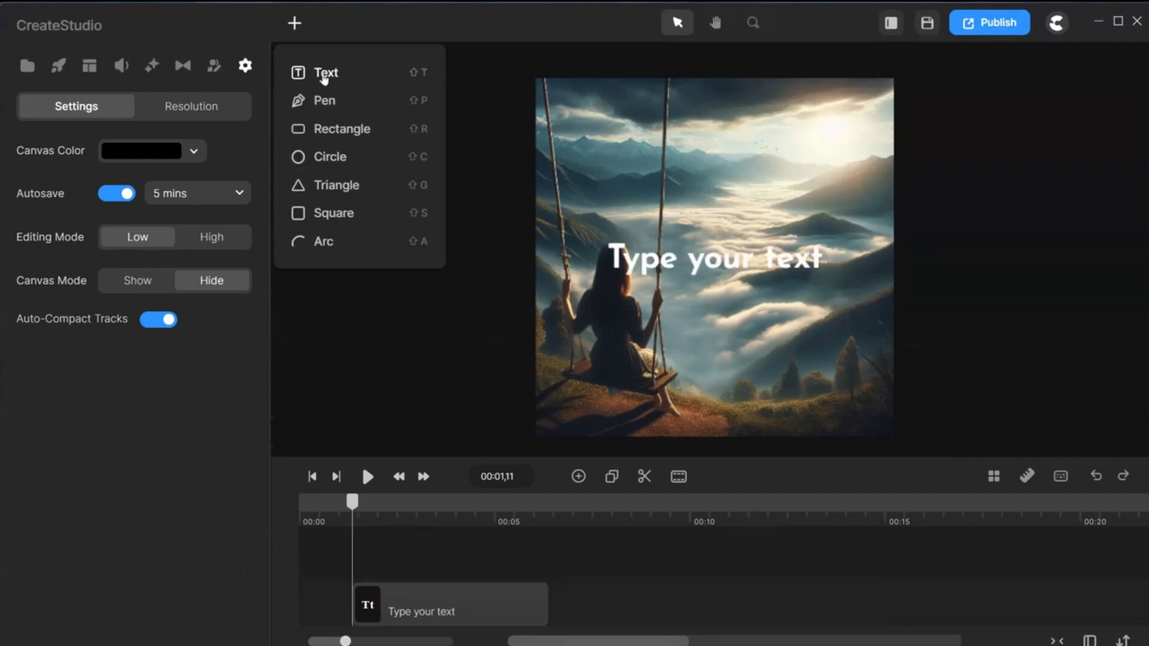
# Step: Replace the placeholder text with "CHOOSE FREEDOM"
pyautogui.click(718, 267)
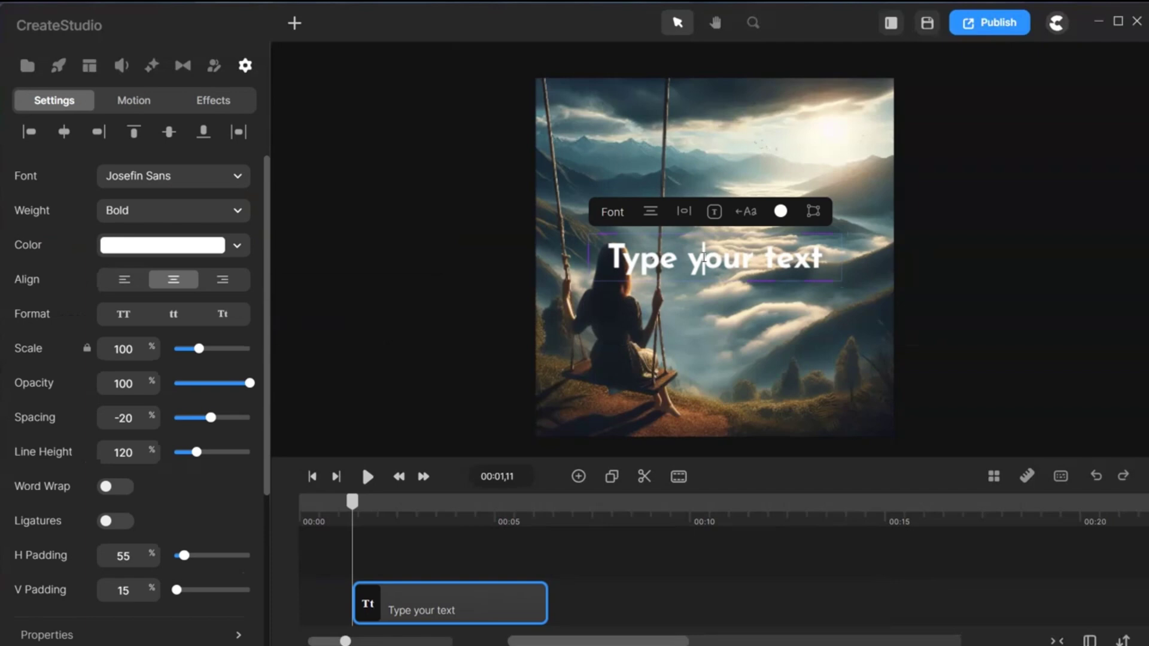
pyautogui.press('BackSpace')
pyautogui.press('BackSpace')
pyautogui.press('BackSpace')
pyautogui.press('BackSpace')
pyautogui.press('BackSpace')
pyautogui.press('BackSpace')
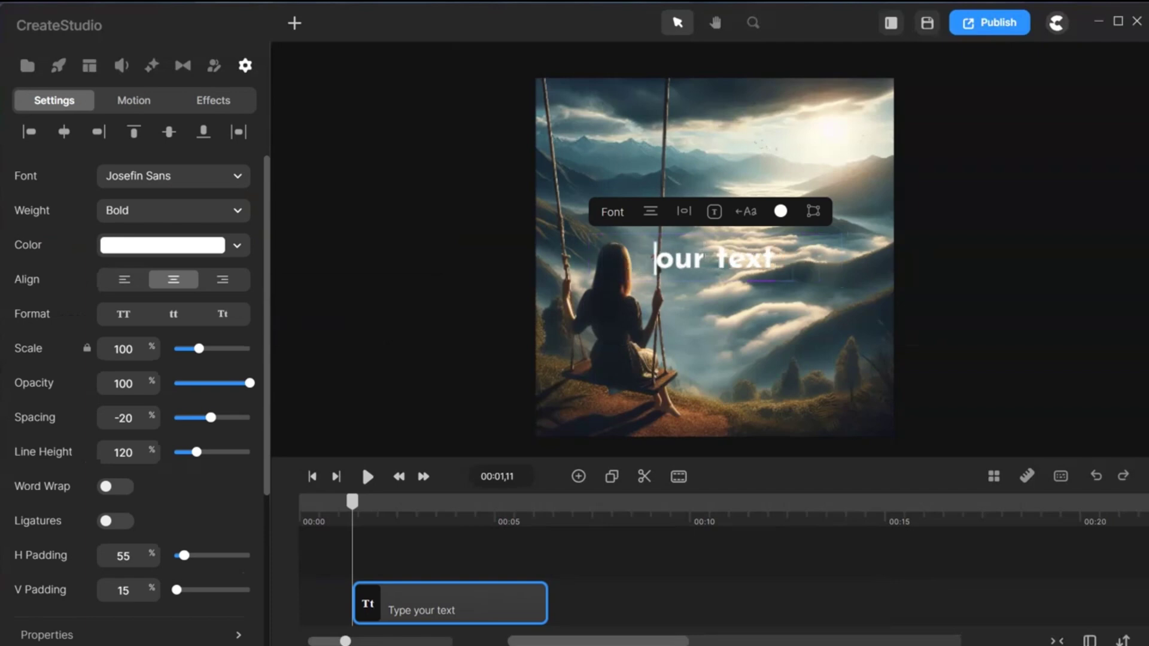
pyautogui.write('CHOOSE F')
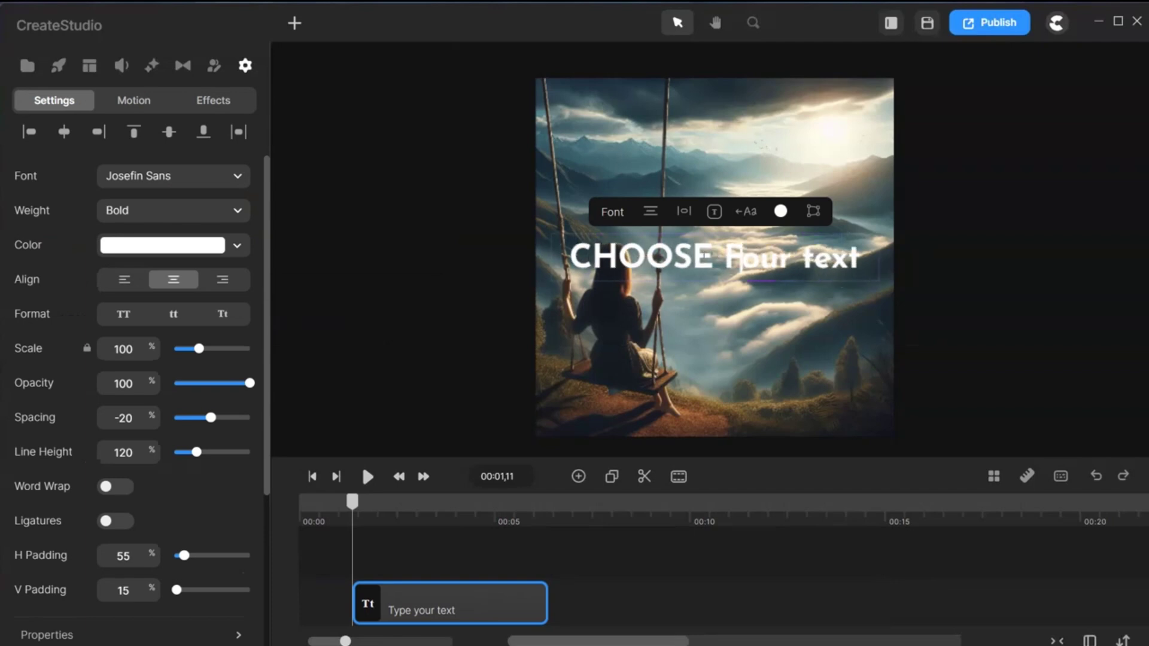
pyautogui.write('REEDOM')
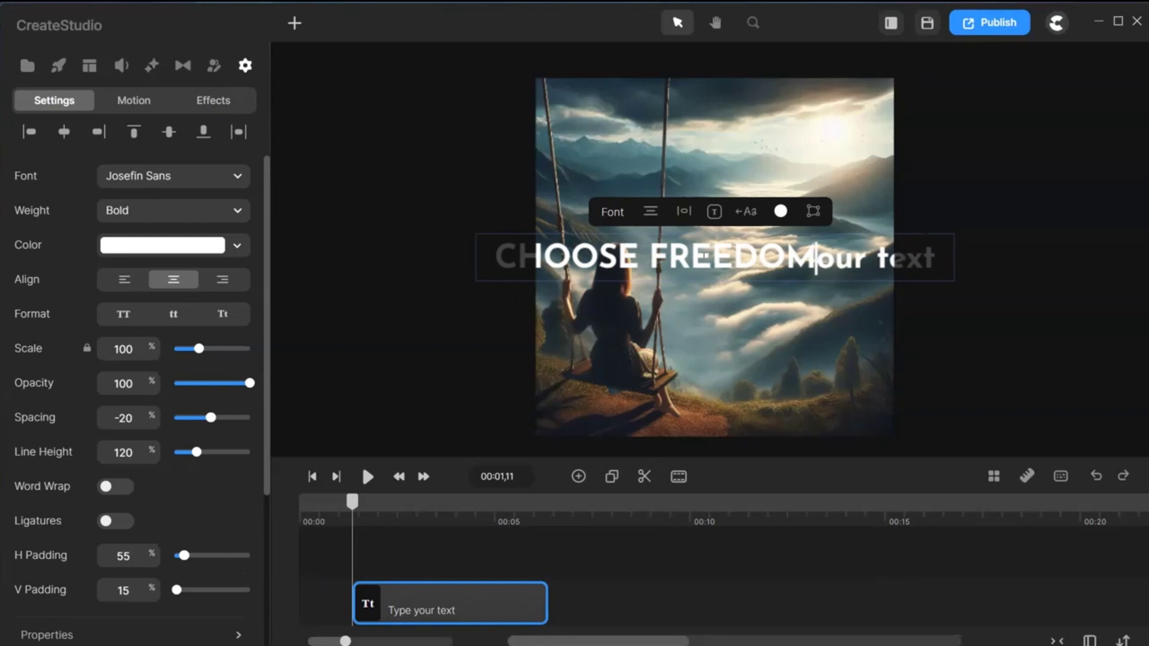
pyautogui.press('Delete')
pyautogui.press('Delete')
pyautogui.press('Delete')
pyautogui.press('Delete')
pyautogui.press('Delete')
pyautogui.press('Delete')
pyautogui.press('Delete')
pyautogui.press('Delete')
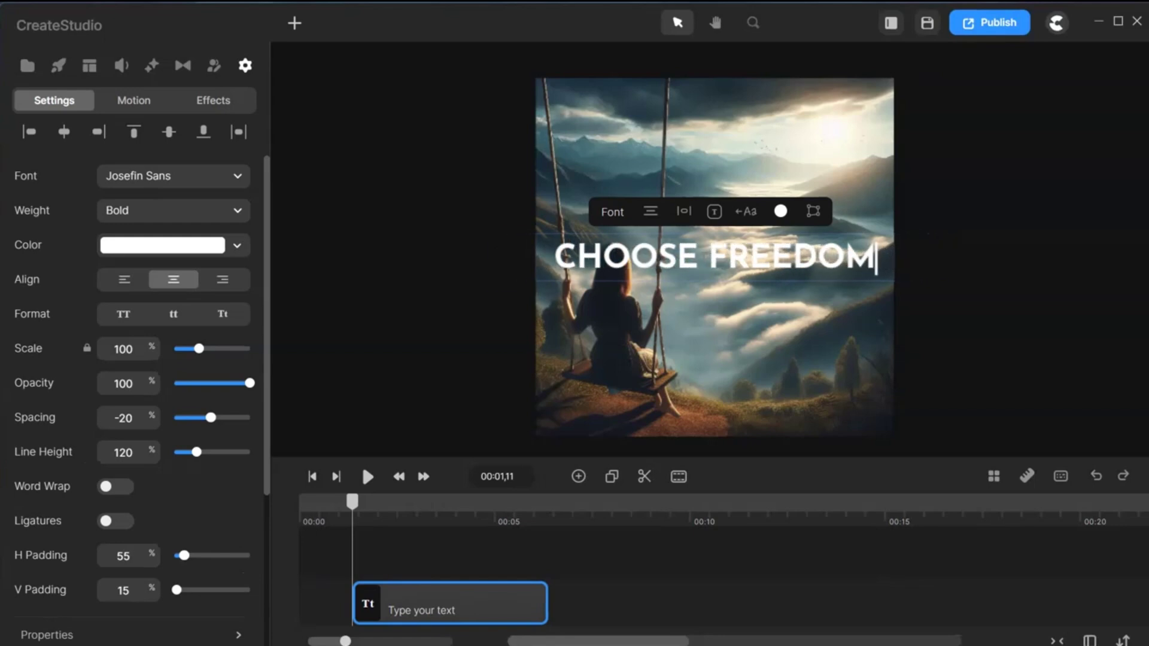
pyautogui.click(372, 226)
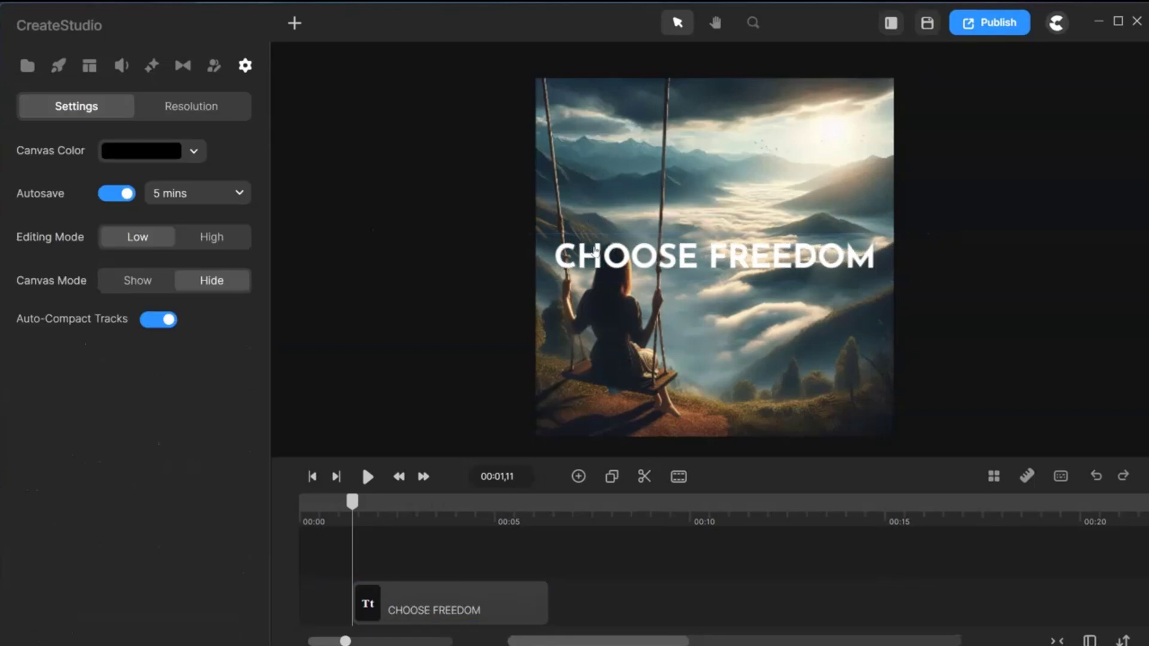
pyautogui.click(568, 255)
pyautogui.click(561, 213)
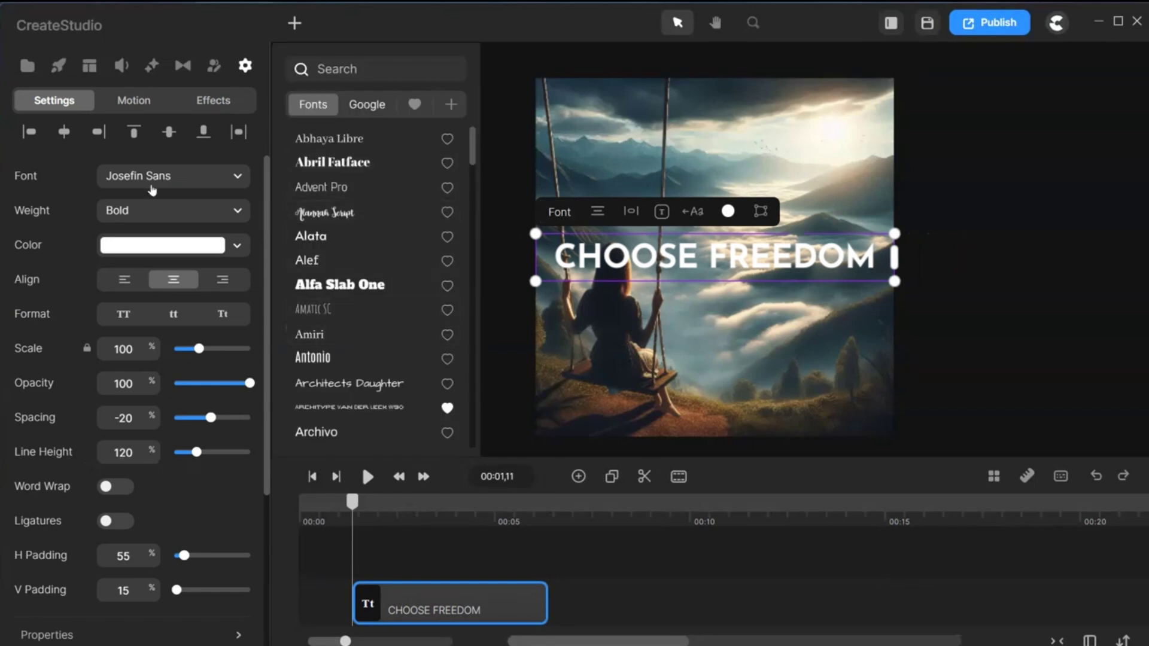
pyautogui.click(992, 267)
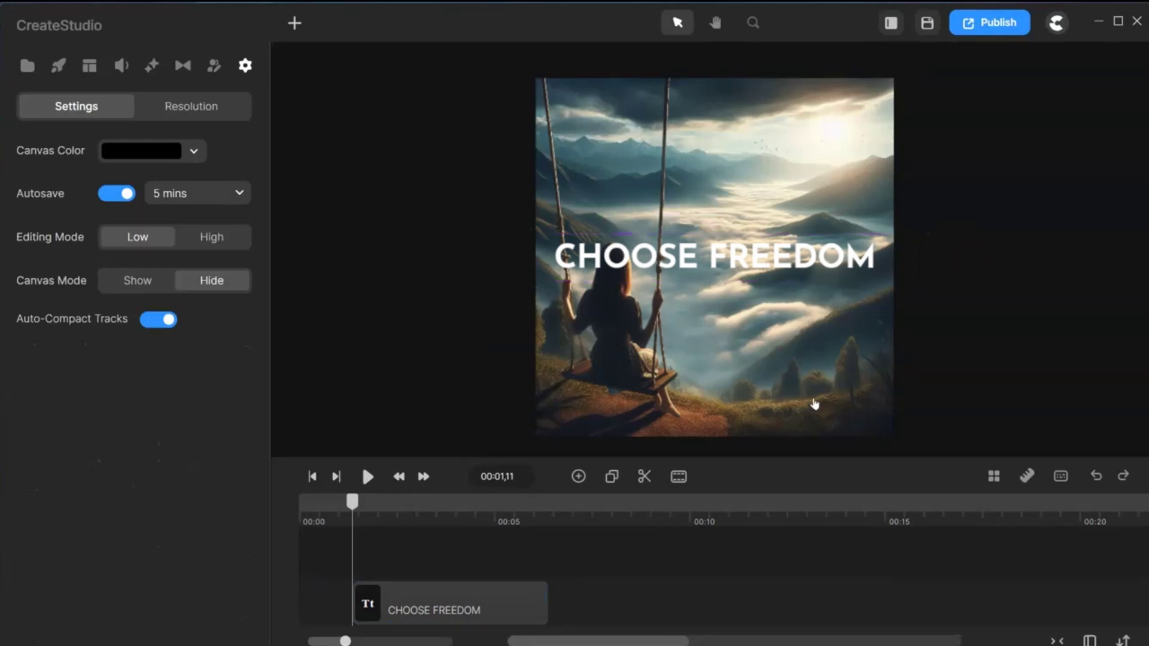
# Step: Move the CHOOSE FREEDOM text to the lower part of the picture and place its clip on the track between NO BG and Erased
pyautogui.moveTo(789, 256); pyautogui.dragTo(792, 384)
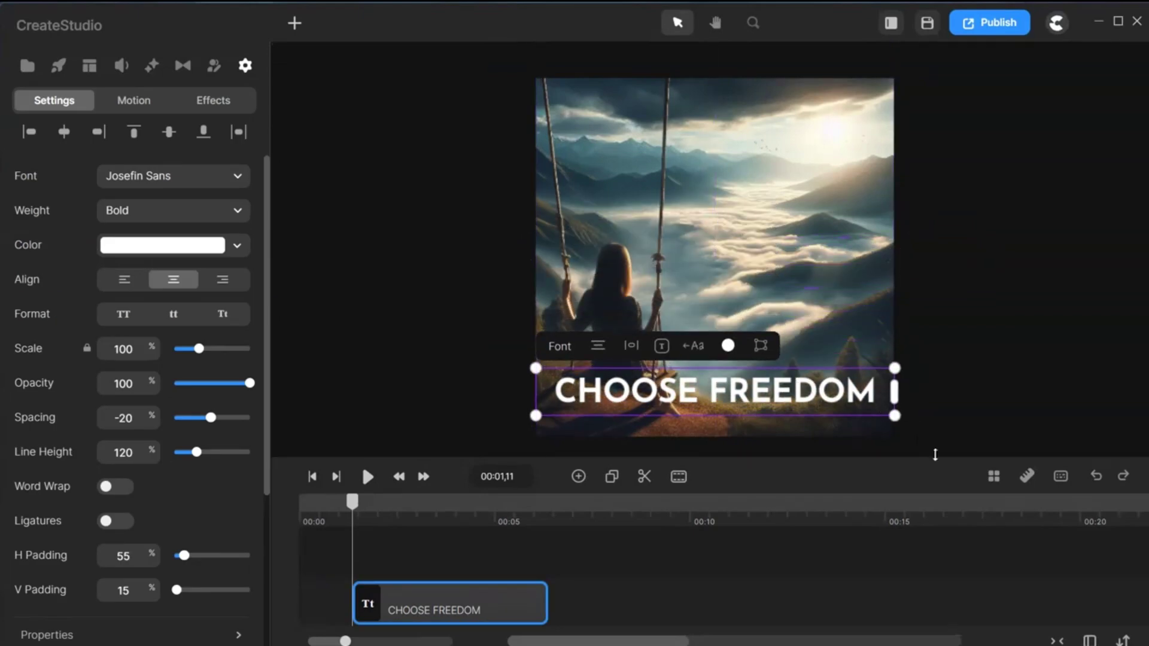
pyautogui.moveTo(937, 459); pyautogui.dragTo(937, 286)
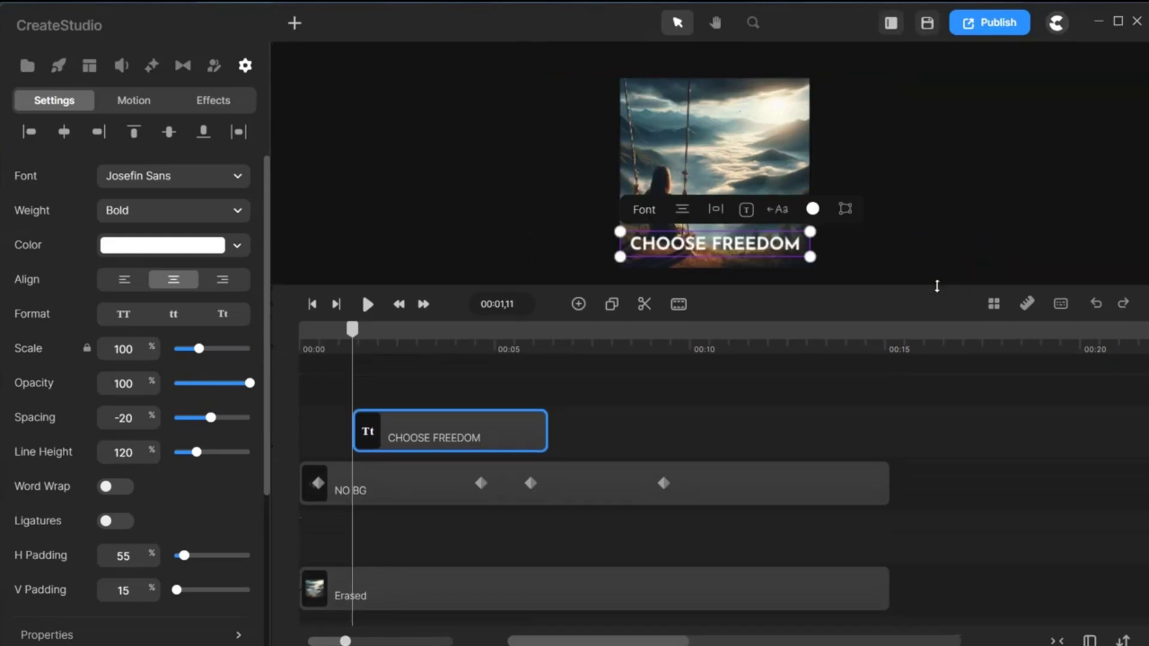
pyautogui.moveTo(503, 448); pyautogui.dragTo(474, 540)
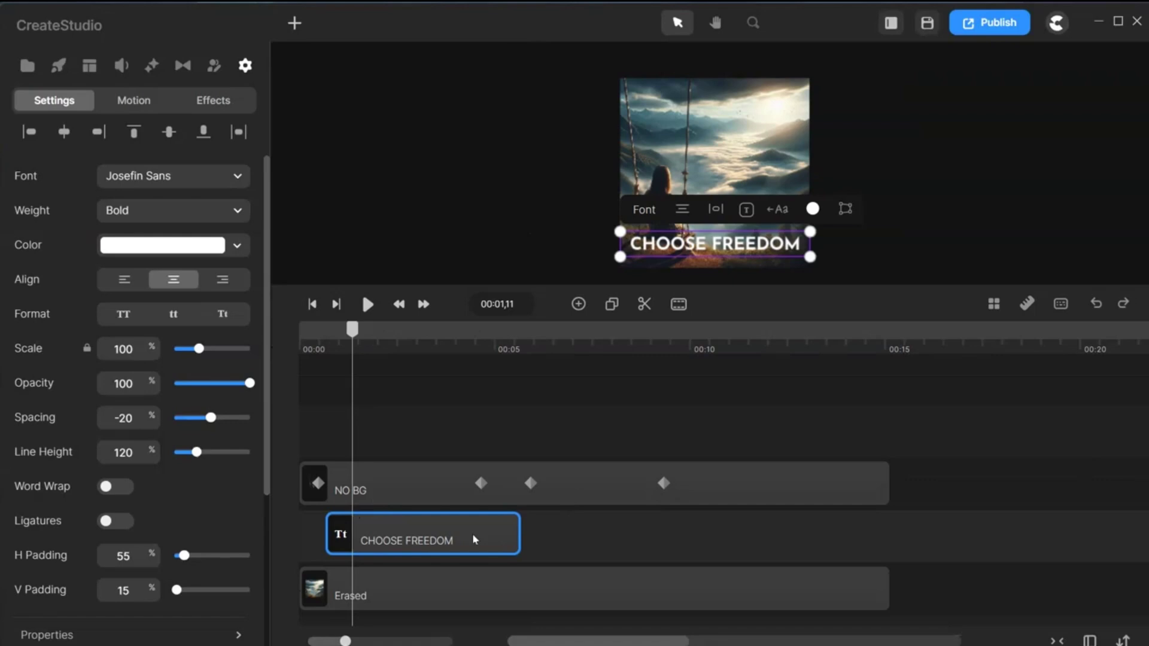
# Step: Make the text clip span about 0.5–10 seconds and give it the Right position preset as its In motion
pyautogui.moveTo(353, 330); pyautogui.dragTo(354, 356)
pyautogui.moveTo(450, 530); pyautogui.dragTo(698, 541)
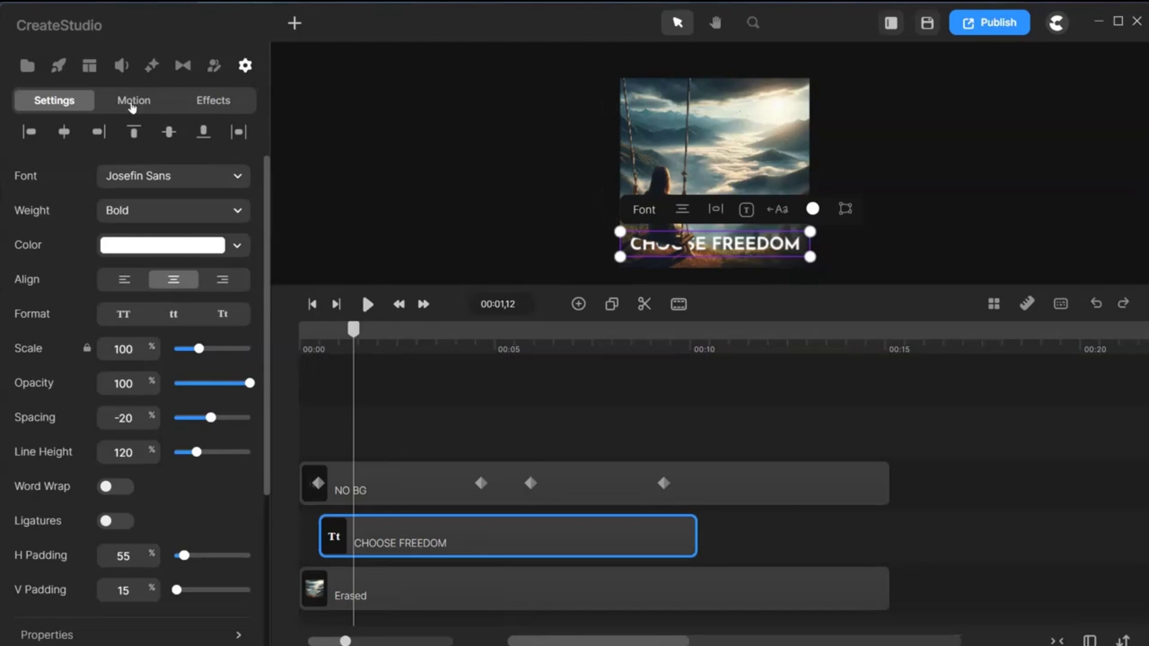
pyautogui.click(133, 101)
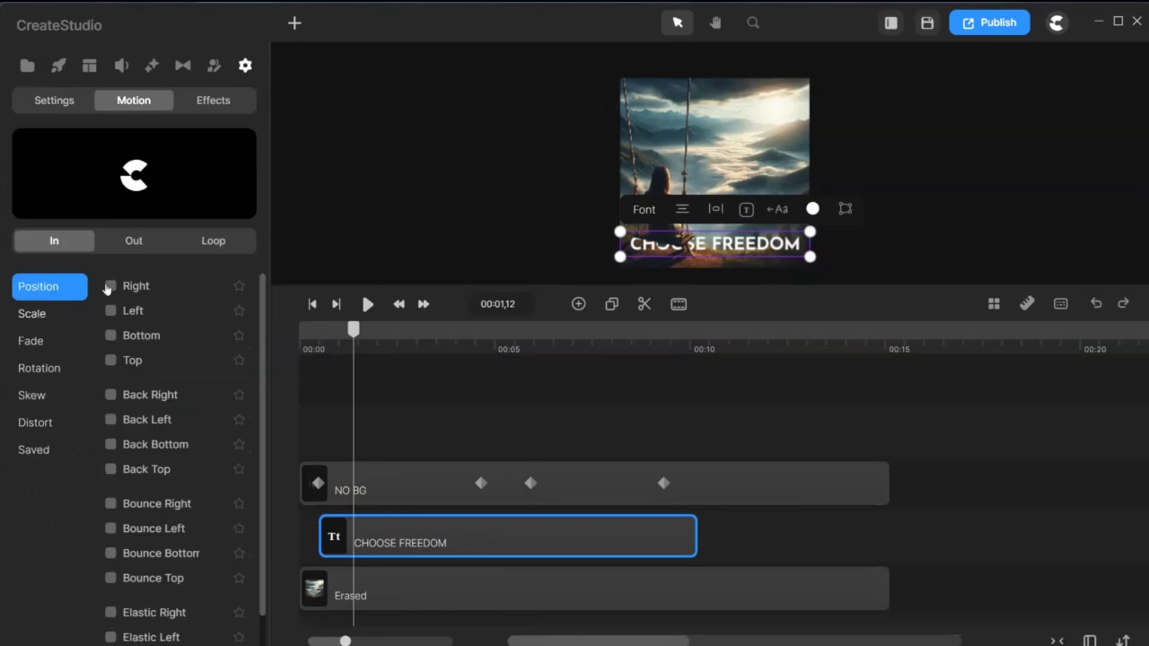
pyautogui.click(111, 287)
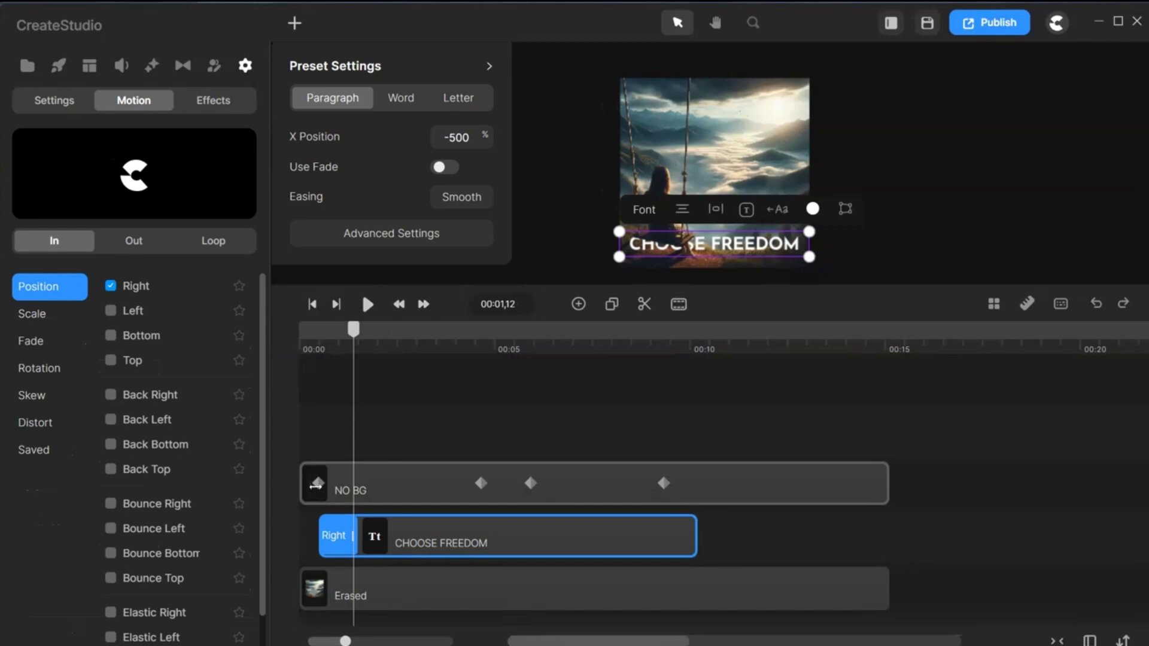
# Step: Lengthen the text's Right entrance motion to end at about 3.9 seconds, checking its timing against the swing
pyautogui.moveTo(354, 535); pyautogui.dragTo(417, 537)
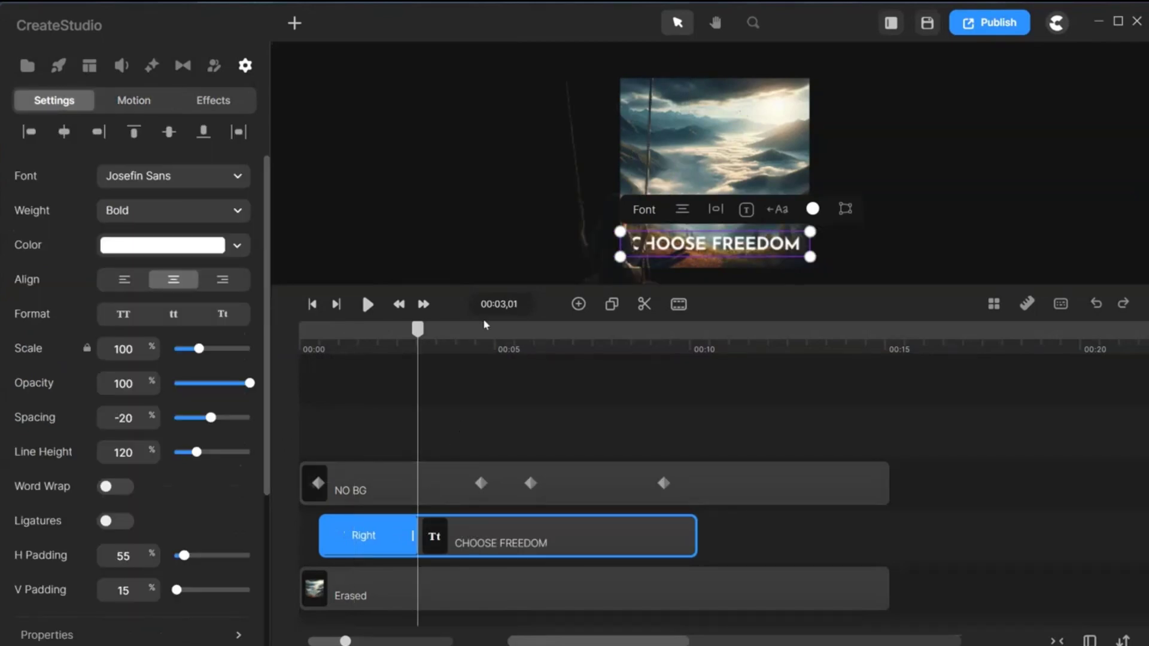
pyautogui.moveTo(416, 333); pyautogui.dragTo(472, 361)
pyautogui.moveTo(412, 535); pyautogui.dragTo(451, 536)
pyautogui.moveTo(449, 338); pyautogui.dragTo(435, 386)
# Step: Play the animation from the start to preview the text entering with the swing motion
pyautogui.scroll(-2, 682, 405)
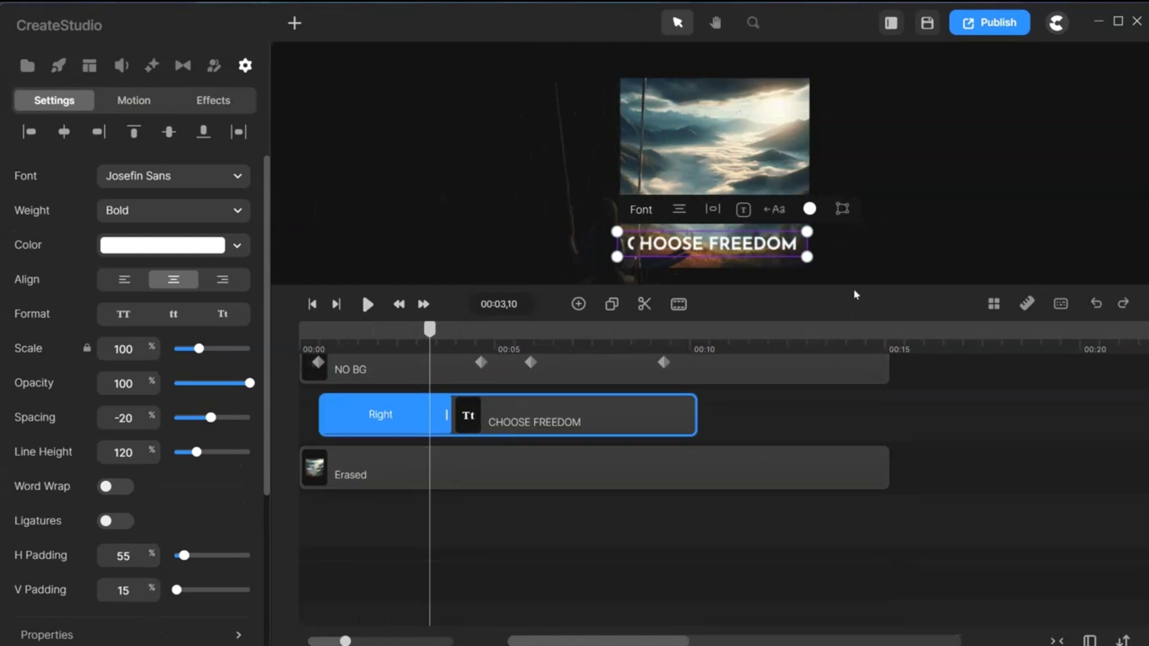
pyautogui.moveTo(854, 293); pyautogui.dragTo(881, 451)
pyautogui.click(902, 372)
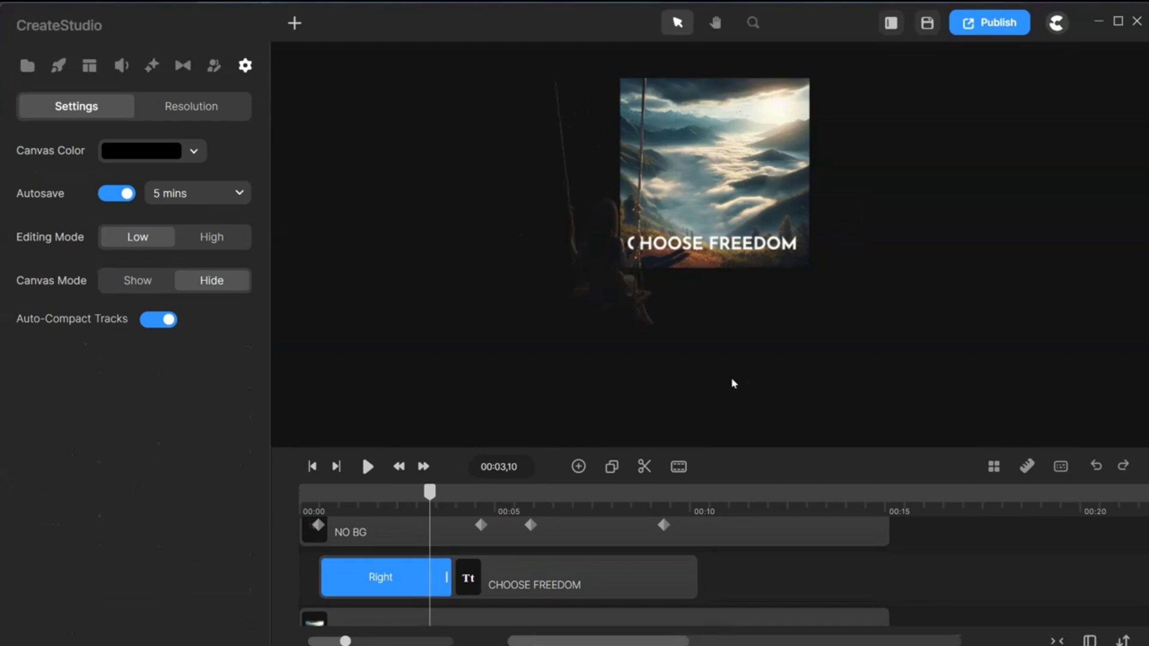
pyautogui.click(312, 467)
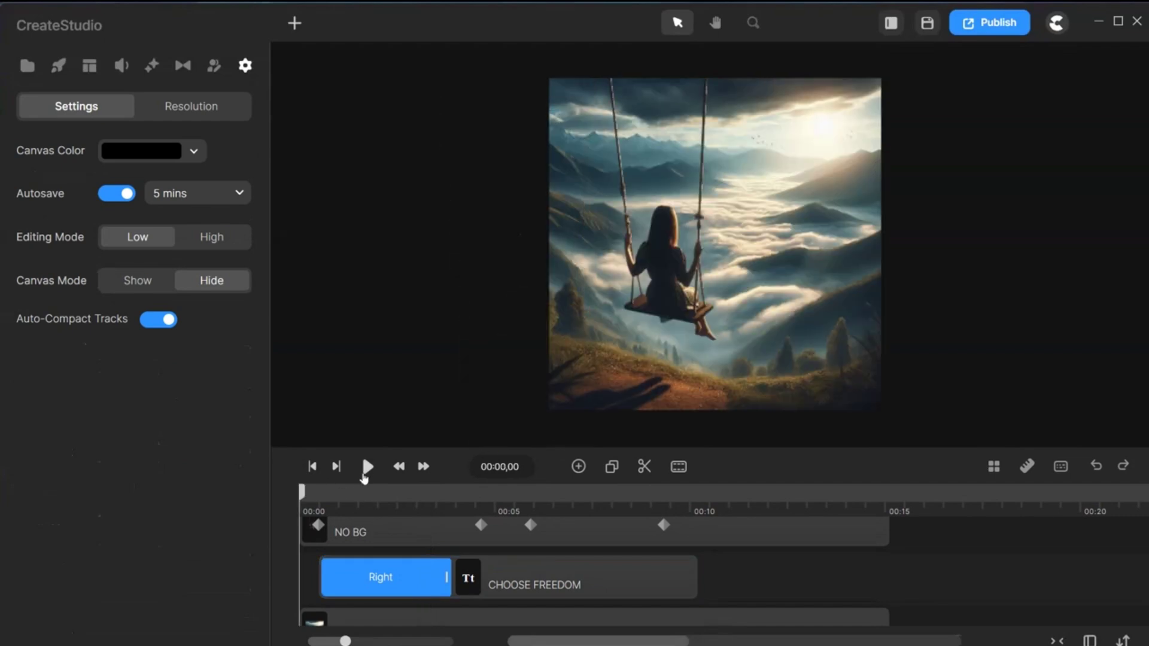
pyautogui.click(368, 467)
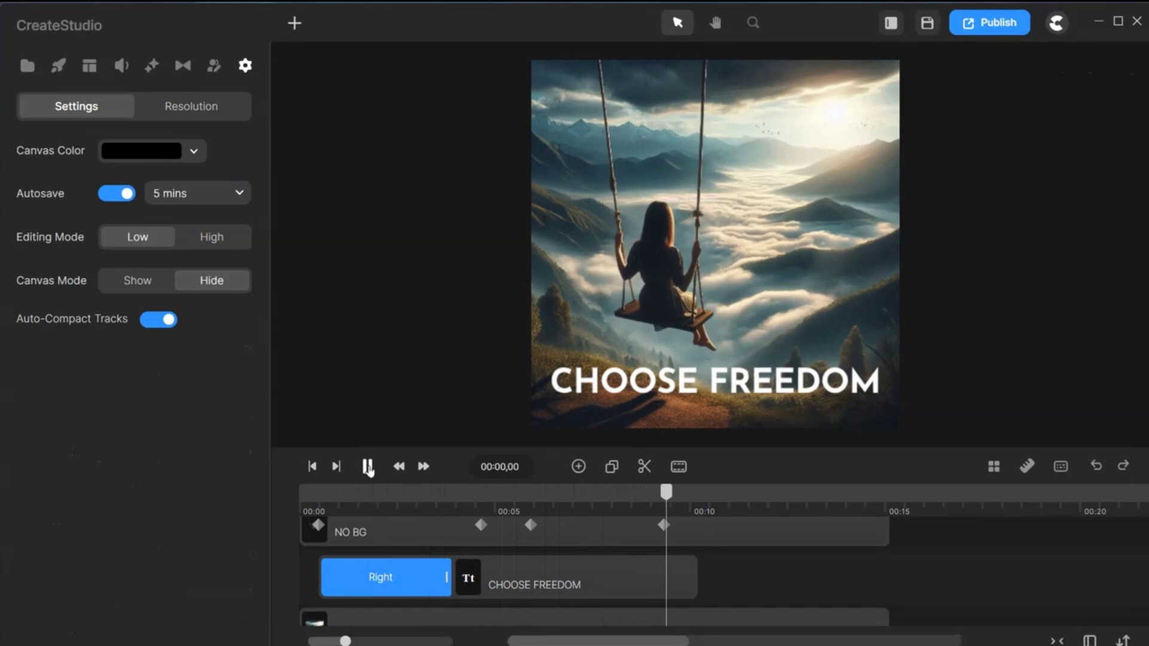
pyautogui.click(368, 466)
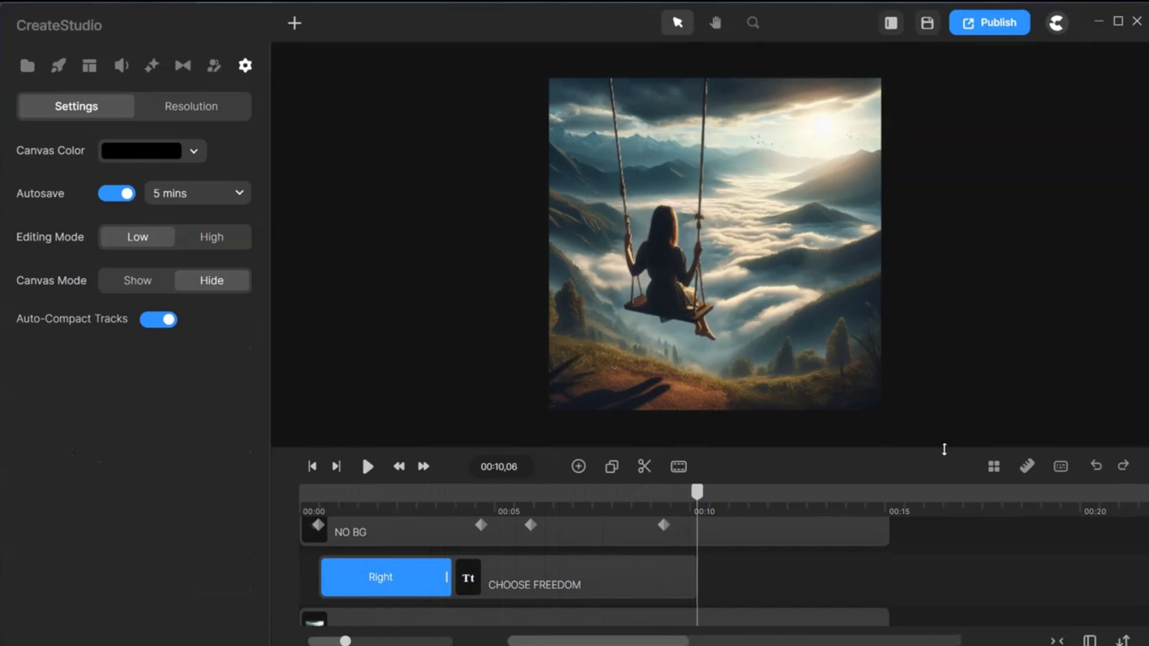
# Step: Shorten the text's Right entrance motion to end at about 3.3 seconds
pyautogui.moveTo(951, 451)
pyautogui.mouseDown()
pyautogui.moveTo(954, 359)
pyautogui.moveTo(941, 335)
pyautogui.mouseUp()
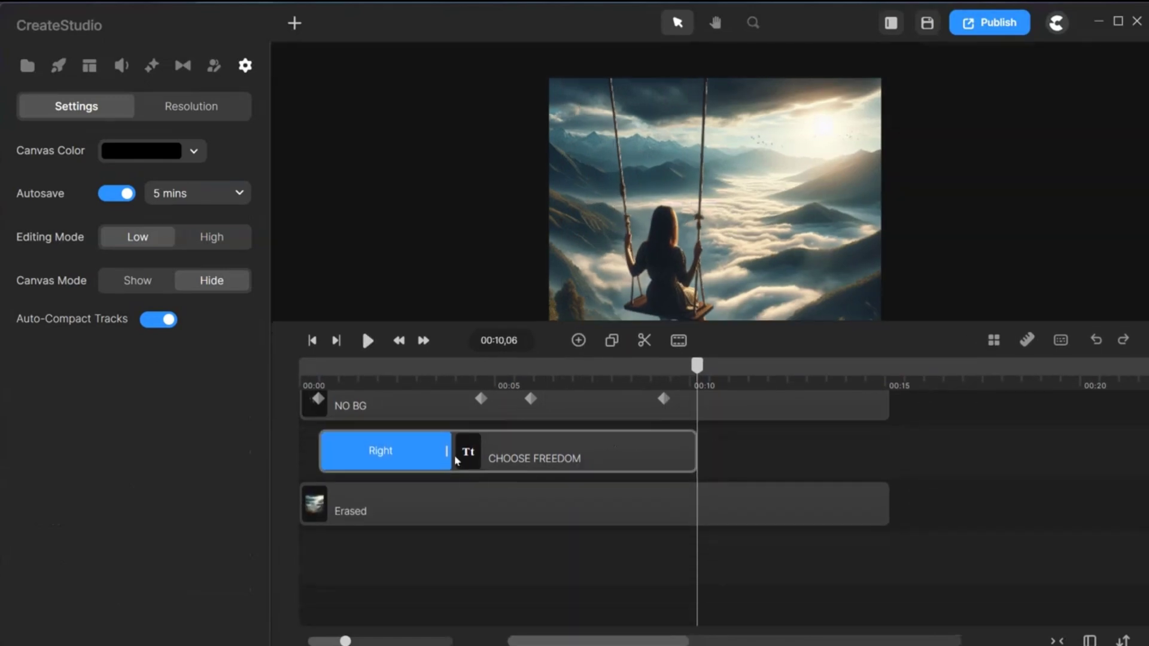
pyautogui.moveTo(445, 452); pyautogui.dragTo(429, 451)
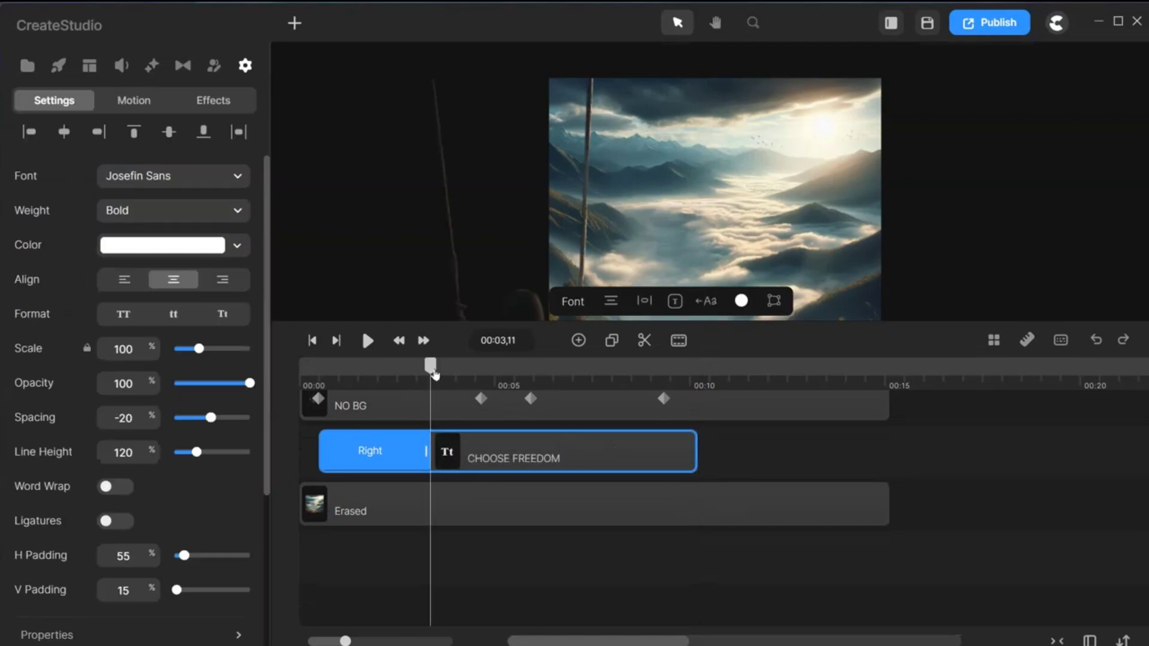
# Step: Extend the end of the CHOOSE FREEDOM clip to about 15 seconds, matching the other two clips
pyautogui.moveTo(427, 367); pyautogui.dragTo(707, 337)
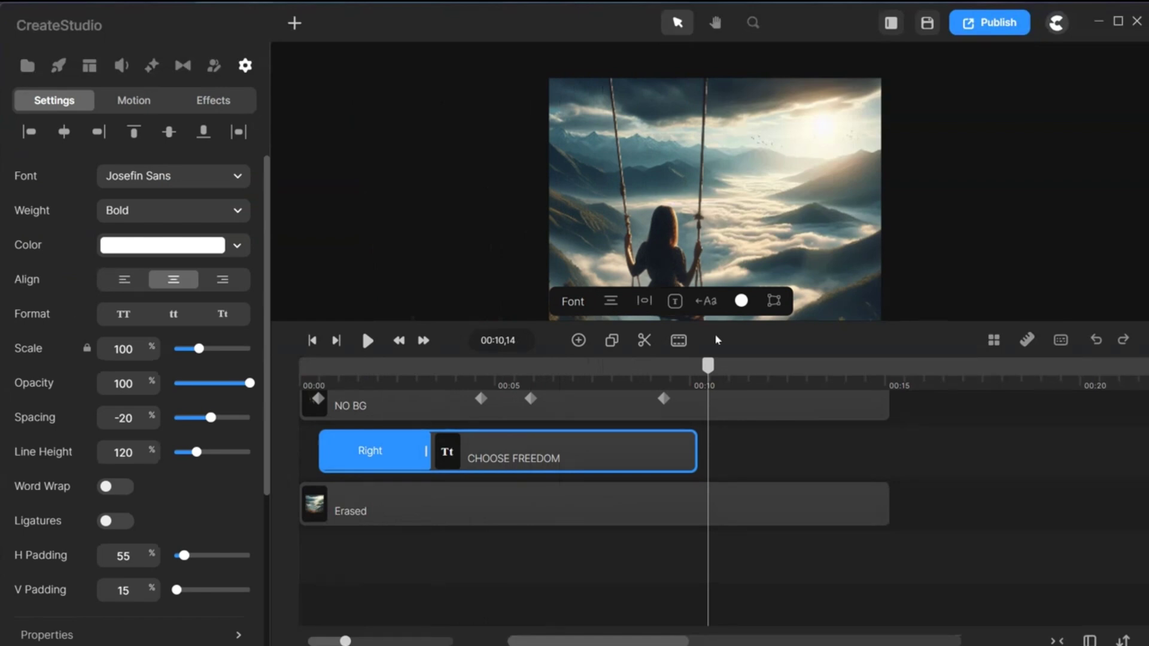
pyautogui.moveTo(894, 323); pyautogui.dragTo(893, 401)
pyautogui.moveTo(692, 530); pyautogui.dragTo(876, 509)
pyautogui.click(956, 304)
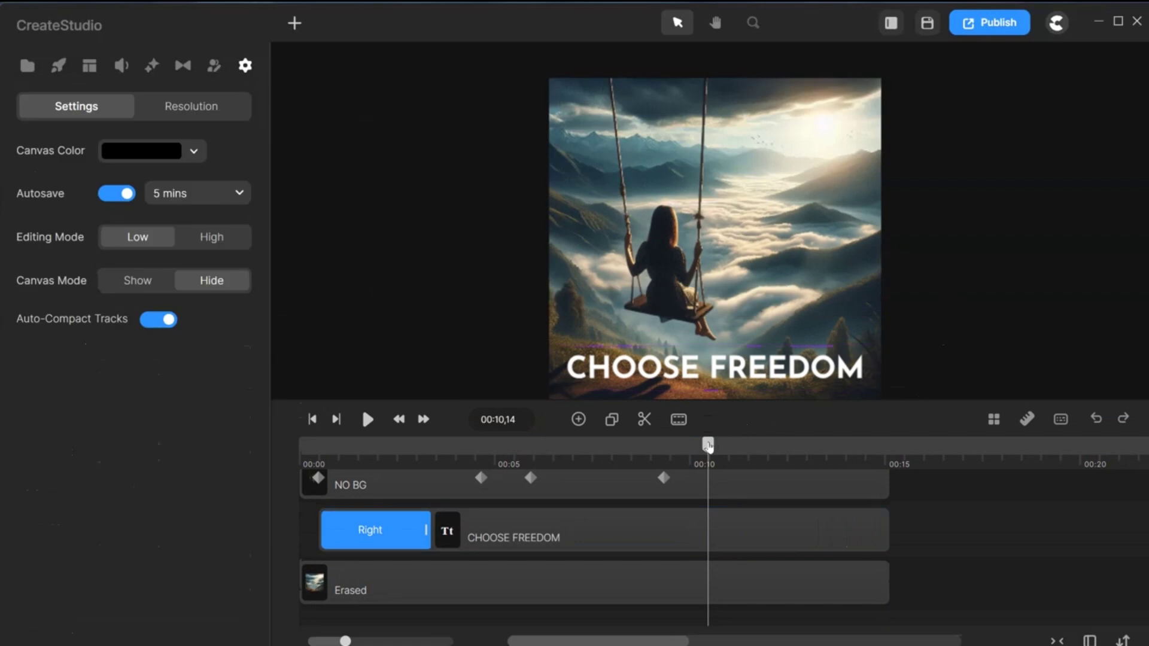
# Step: Add two Position and Scale keyframes to the CHOOSE FREEDOM clip and move the first one to about 10 seconds
pyautogui.moveTo(709, 446)
pyautogui.mouseDown()
pyautogui.moveTo(655, 446)
pyautogui.moveTo(692, 446)
pyautogui.mouseUp()
pyautogui.click(762, 532)
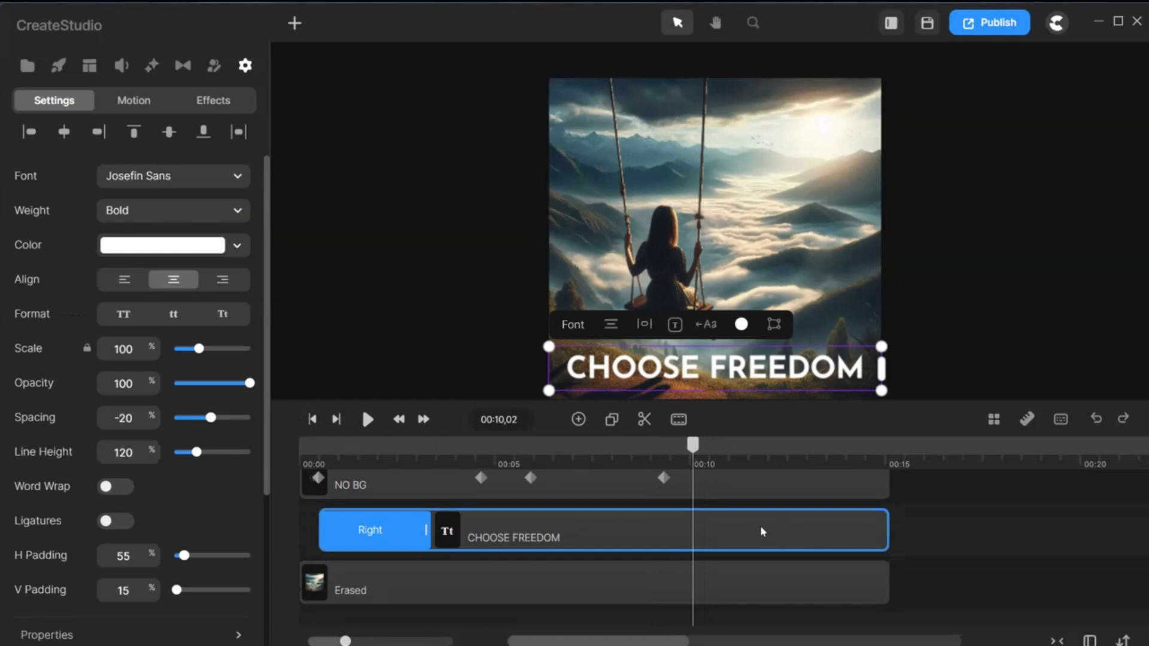
pyautogui.rightClick(762, 532)
pyautogui.click(839, 302)
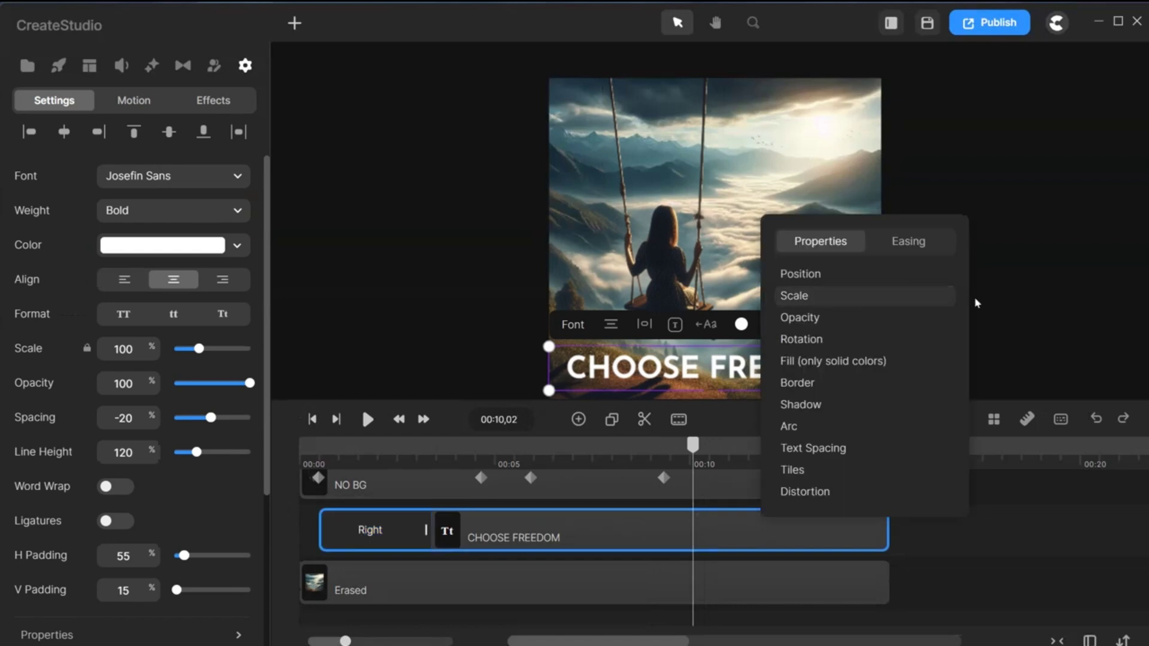
pyautogui.click(804, 276)
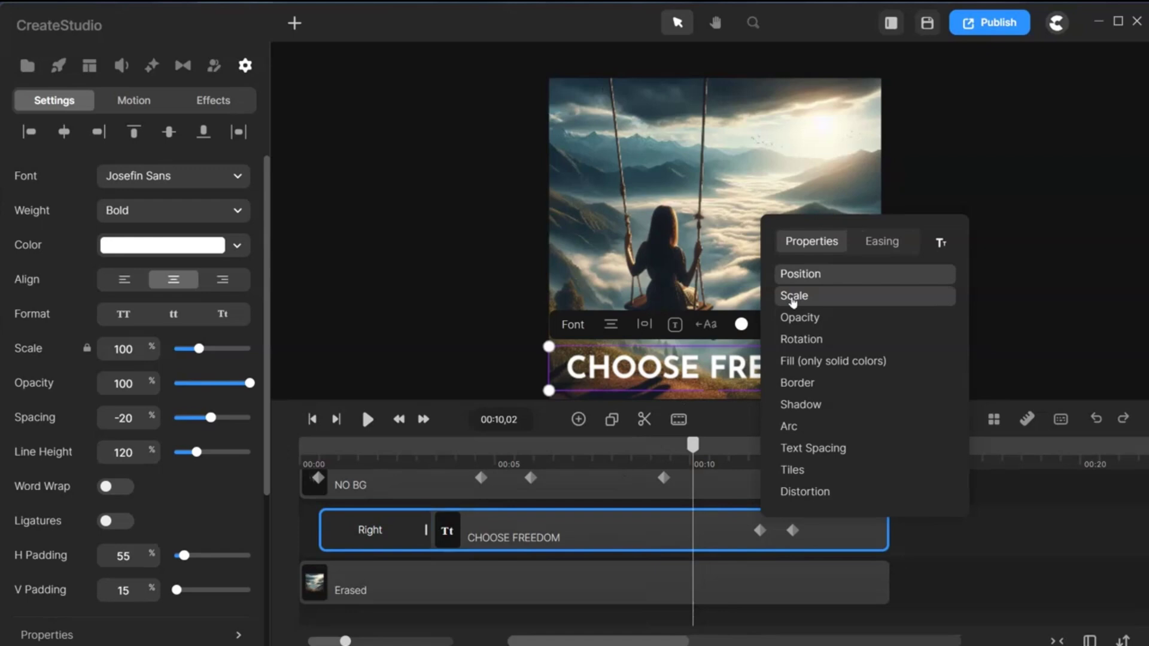
pyautogui.click(1058, 322)
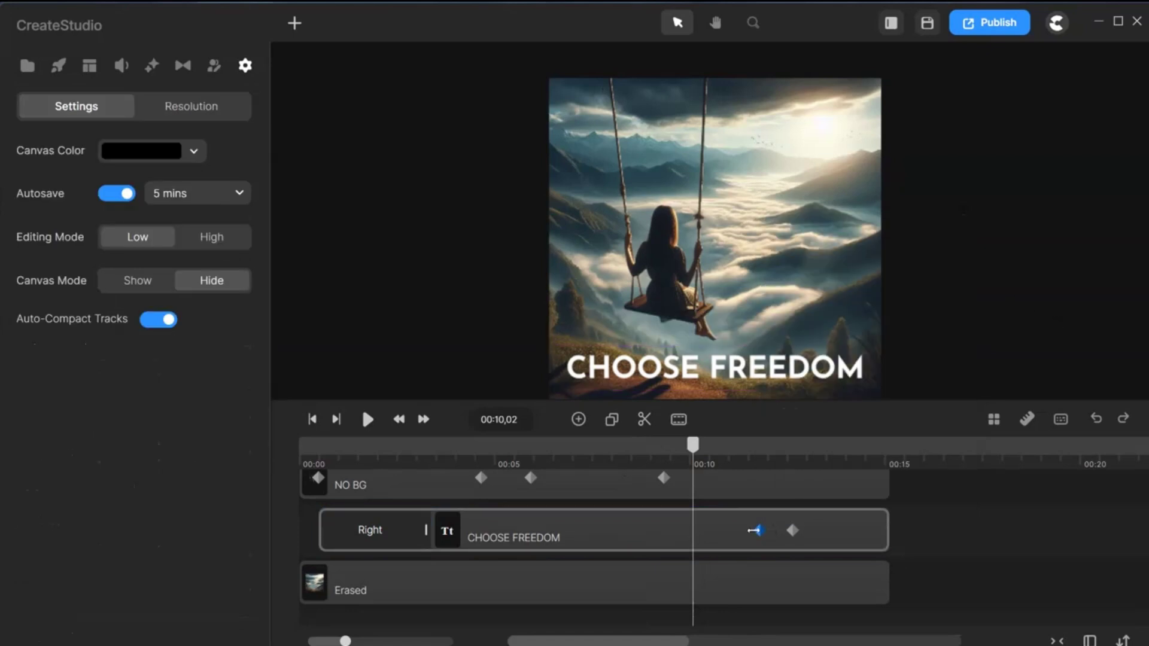
pyautogui.moveTo(755, 530); pyautogui.dragTo(705, 530)
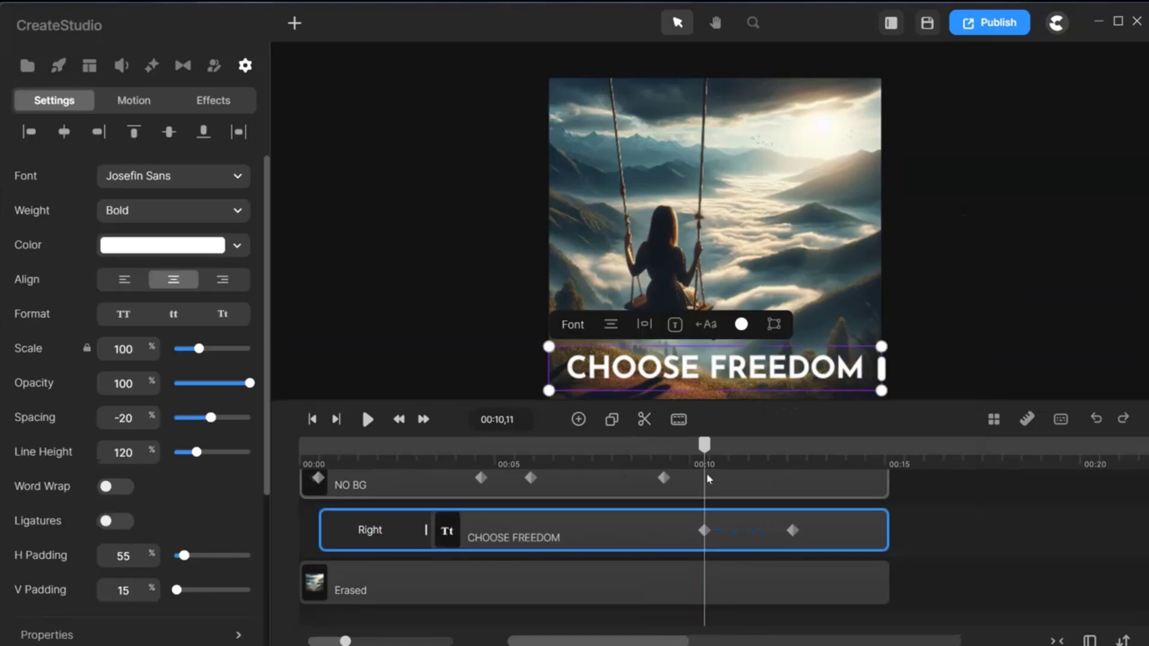
# Step: At the second title keyframe, raise the CHOOSE FREEDOM text so it sits behind the swing seat
pyautogui.moveTo(708, 450); pyautogui.dragTo(798, 457)
pyautogui.click(794, 530)
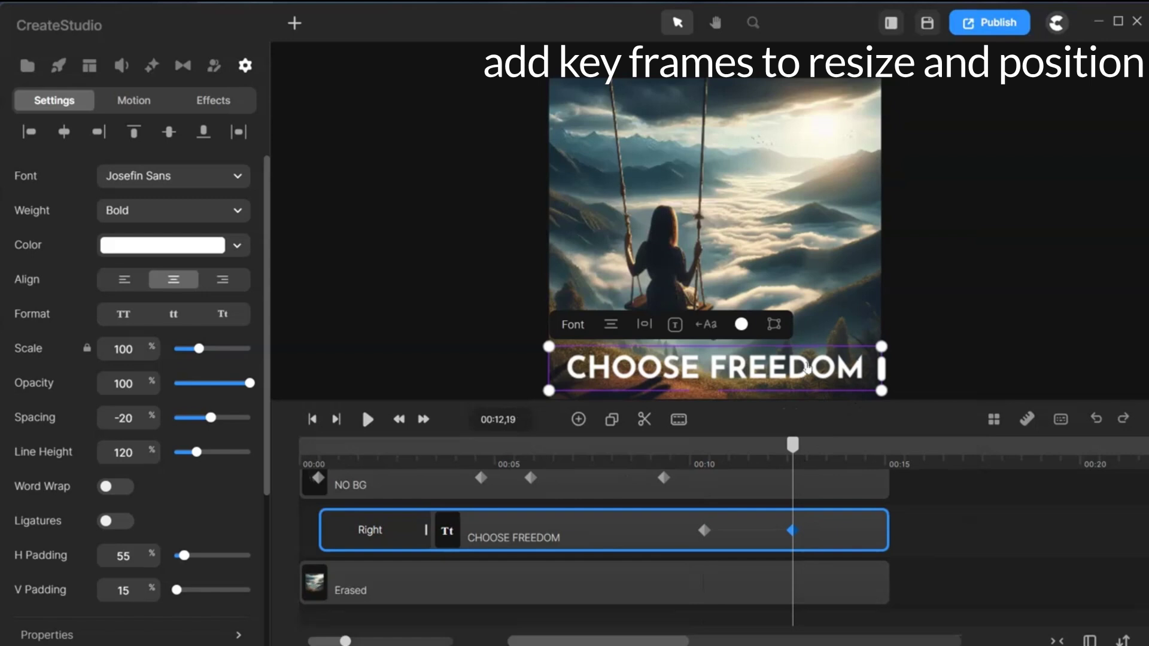
pyautogui.moveTo(807, 368); pyautogui.dragTo(808, 322)
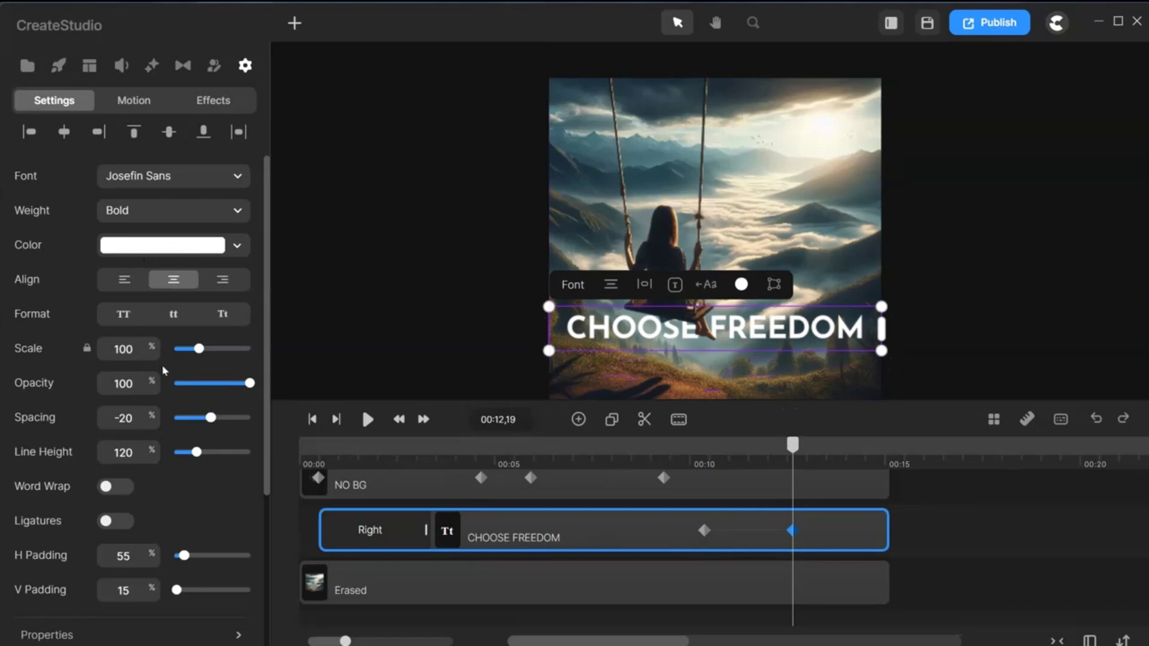
# Step: Set the text's scale to 80% and its spacing to 0 at the second keyframe
pyautogui.press('BackSpace')
pyautogui.press('BackSpace')
pyautogui.press('BackSpace')
pyautogui.write('80')
pyautogui.press('Return')
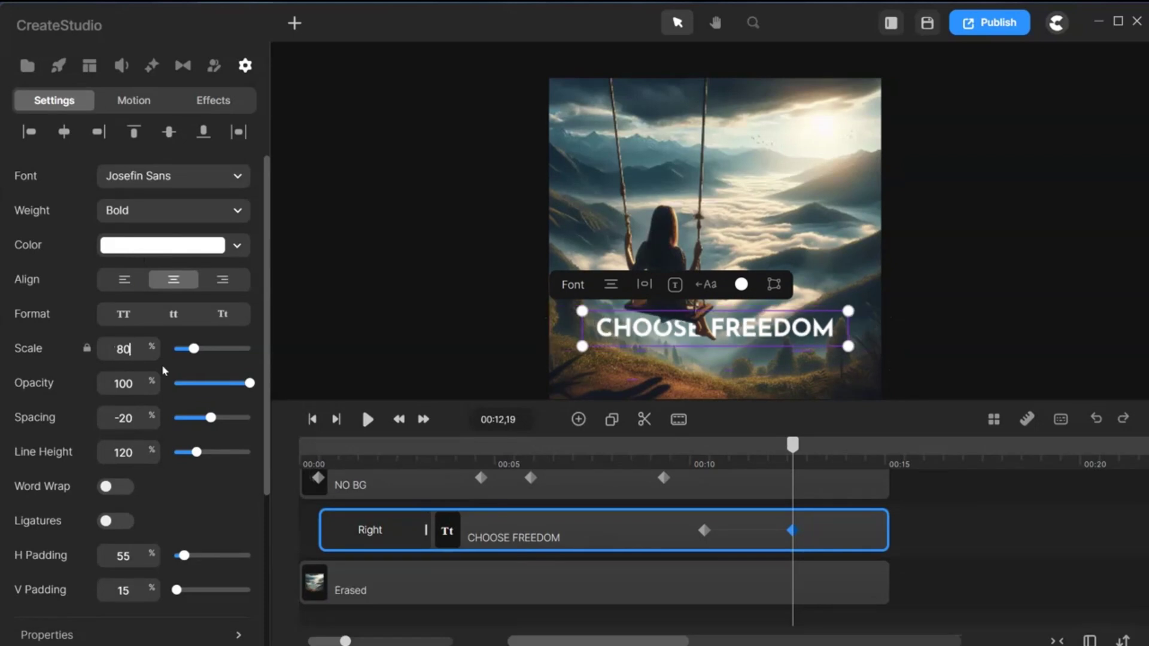
pyautogui.click(141, 415)
pyautogui.press('BackSpace')
pyautogui.press('BackSpace')
pyautogui.press('BackSpace')
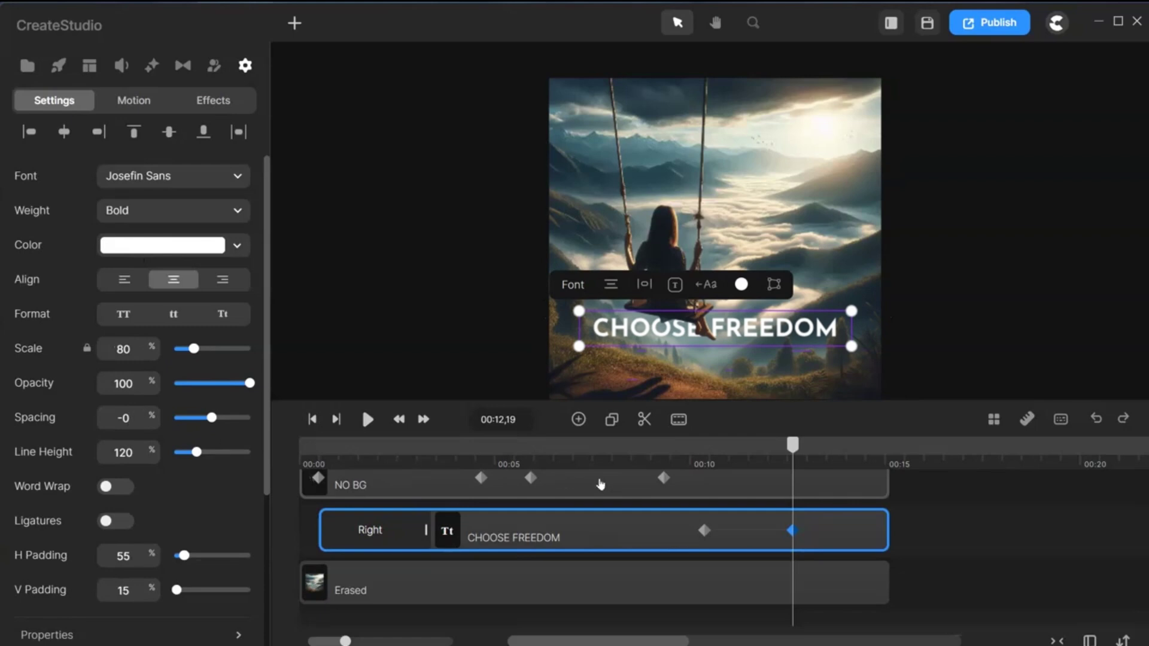
# Step: Split the Erased background clip at about 10 seconds (00:10,04)
pyautogui.moveTo(794, 456); pyautogui.dragTo(696, 504)
pyautogui.click(554, 598)
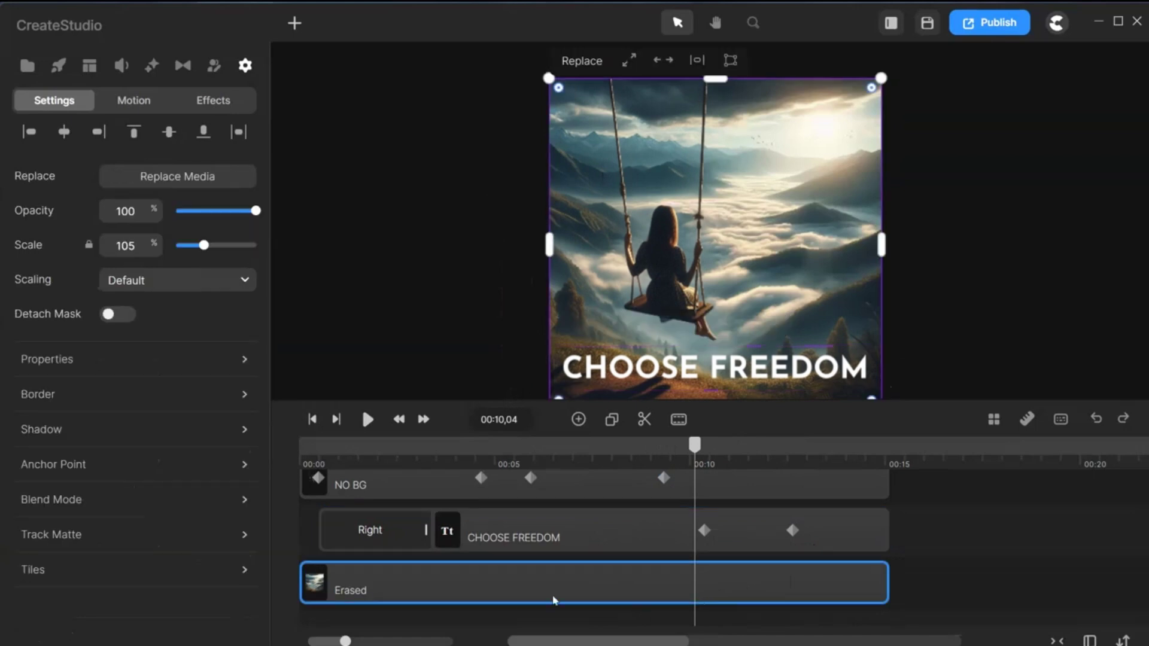
pyautogui.click(644, 421)
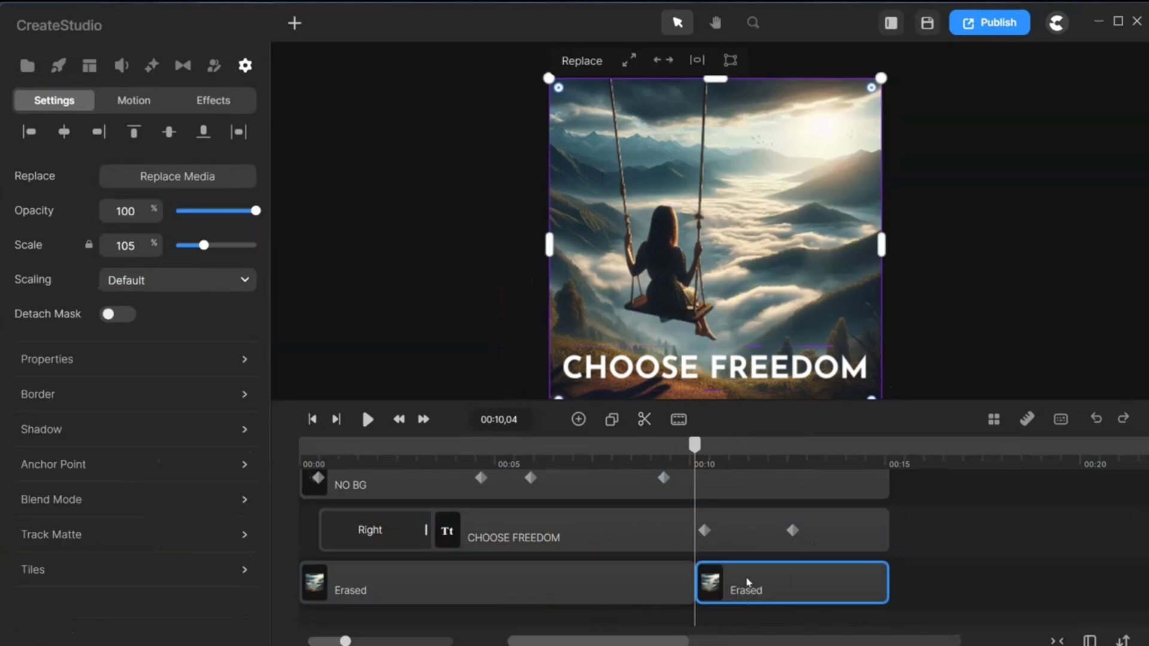
# Step: Apply the Color Correction effect to the second Erased background segment
pyautogui.moveTo(694, 446); pyautogui.dragTo(798, 458)
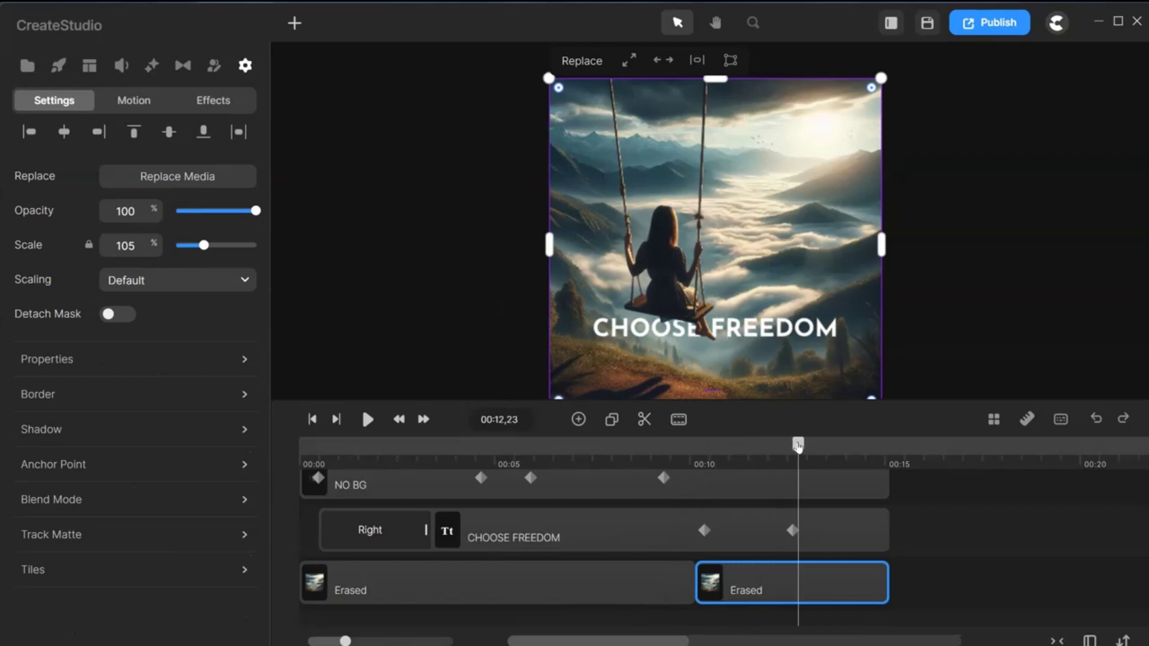
pyautogui.click(949, 353)
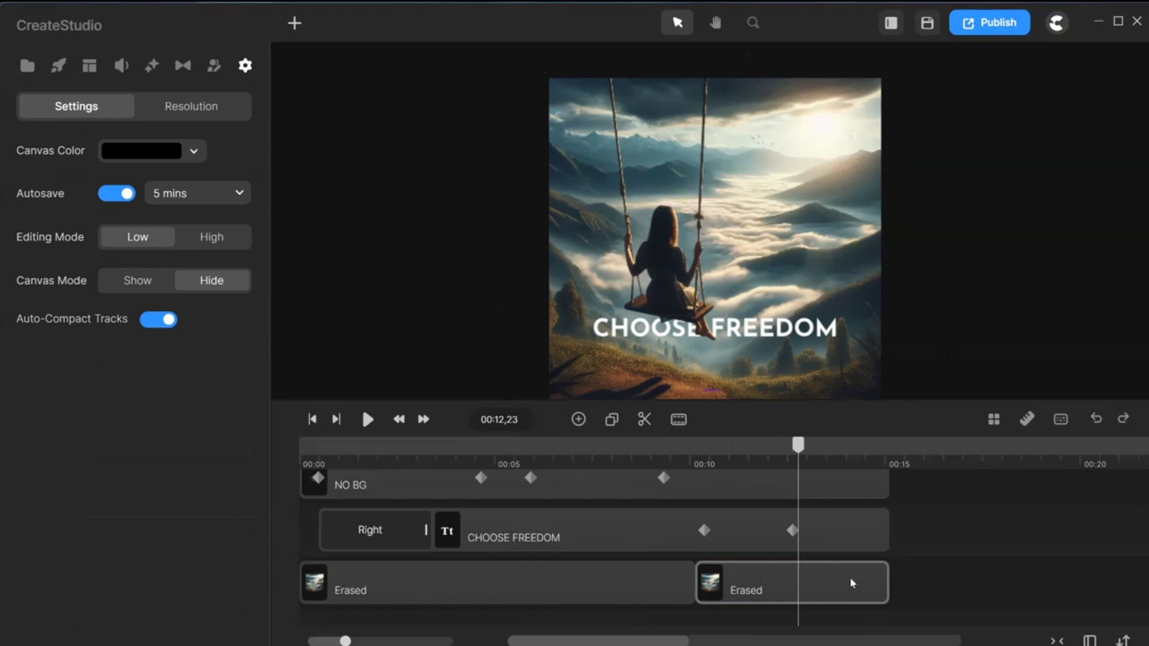
pyautogui.click(853, 584)
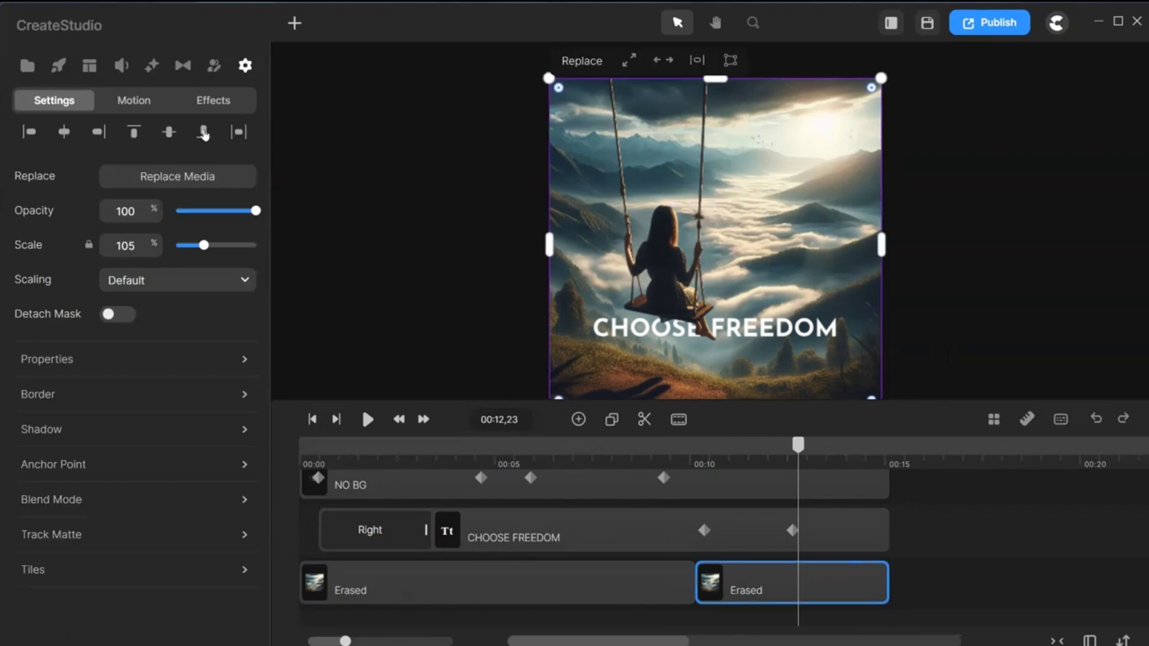
pyautogui.click(151, 67)
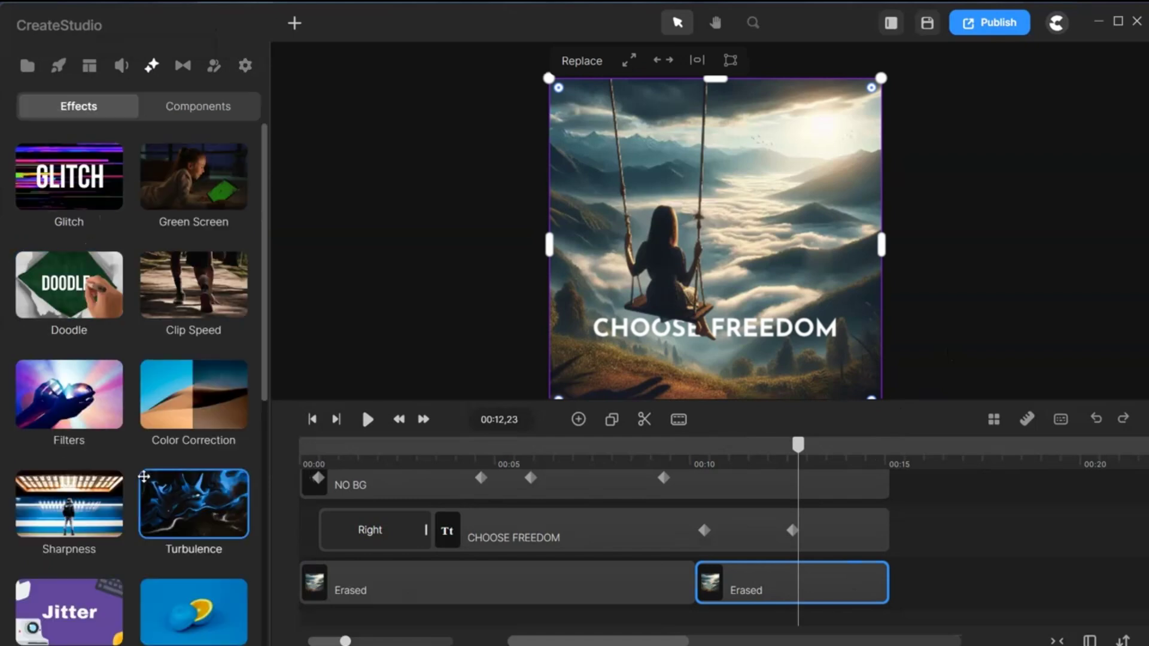
pyautogui.moveTo(190, 393)
pyautogui.mouseDown()
pyautogui.moveTo(296, 354)
pyautogui.moveTo(661, 431)
pyautogui.moveTo(803, 524)
pyautogui.moveTo(783, 575)
pyautogui.mouseUp()
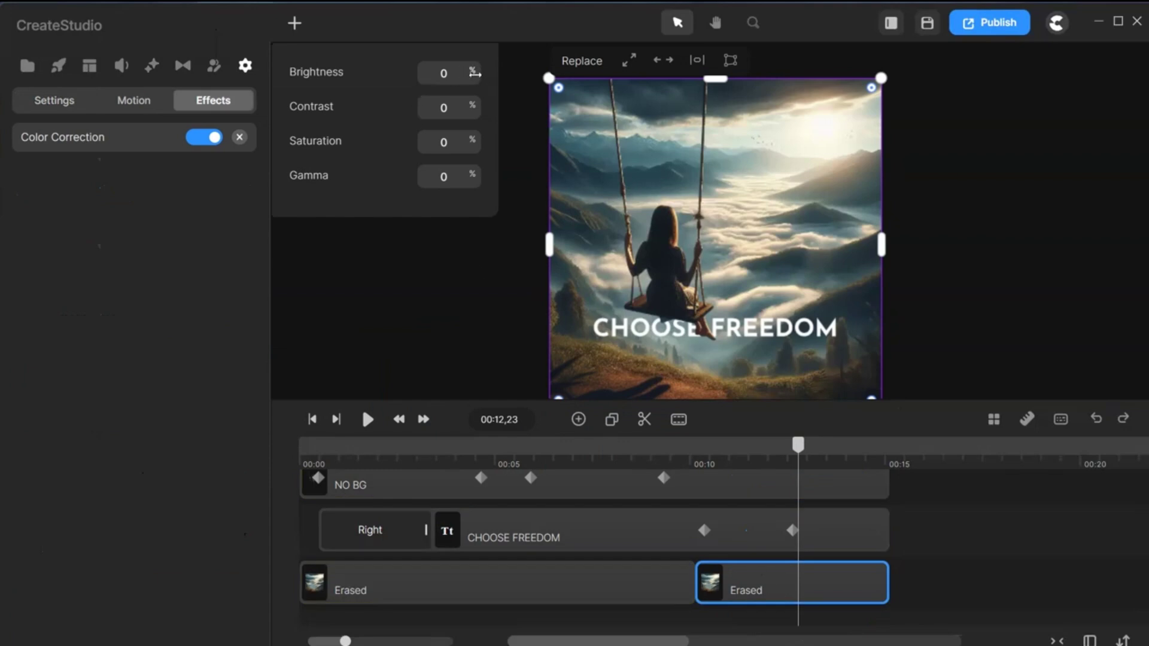
# Step: Set the Color Correction brightness of the second Erased segment to 50%
pyautogui.moveTo(476, 73); pyautogui.dragTo(442, 79)
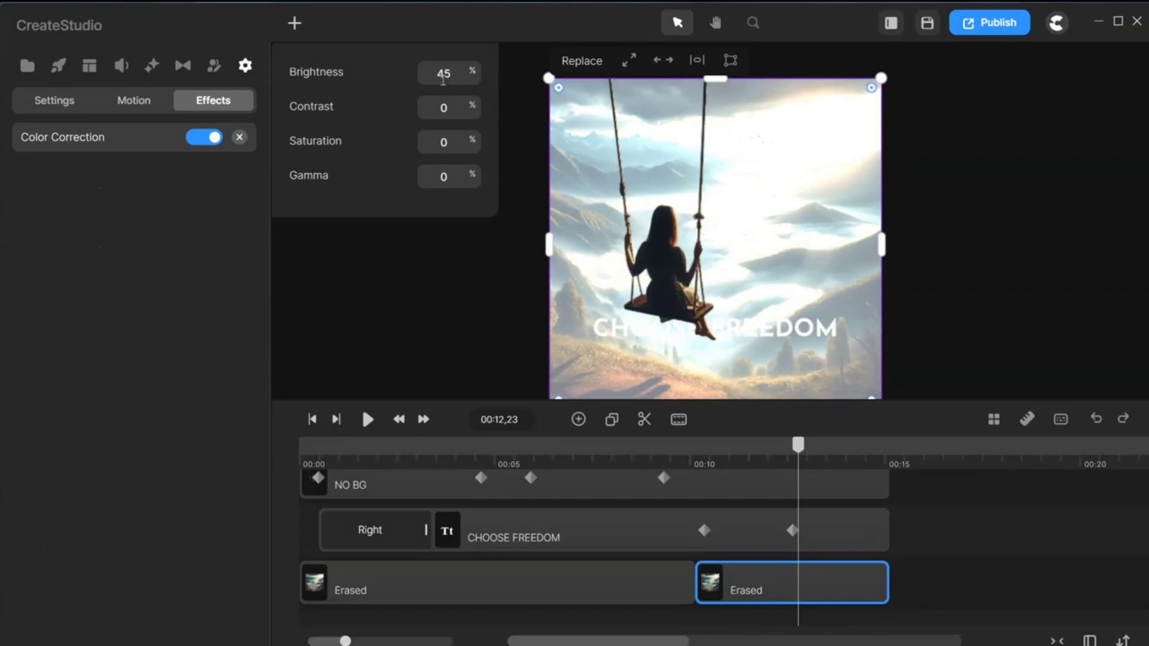
pyautogui.click(455, 72)
pyautogui.write('0')
pyautogui.press('Return')
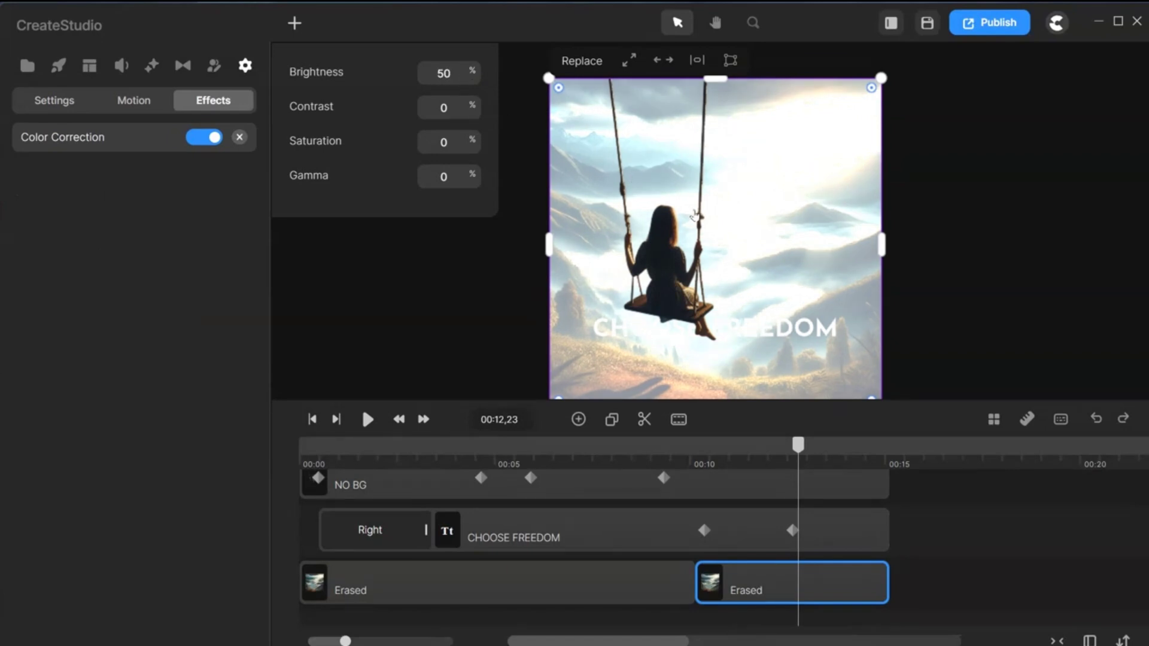
pyautogui.click(957, 339)
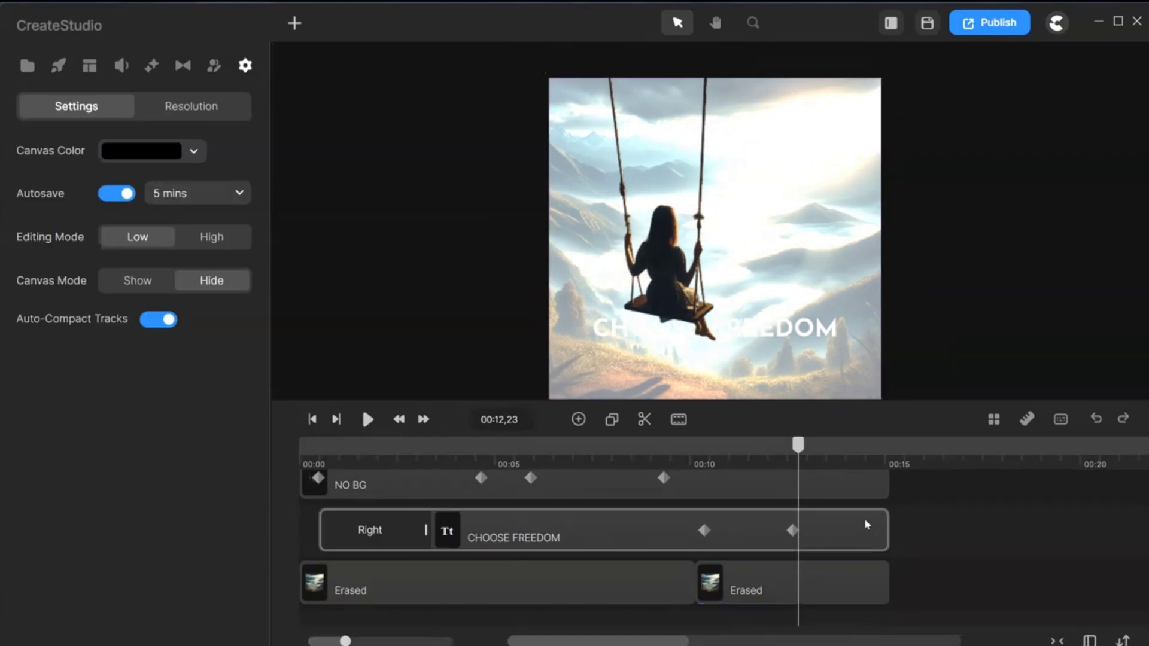
# Step: Add a track above the Erased track and place the Full pic image on it, starting at the split near 10 seconds
pyautogui.rightClick(941, 583)
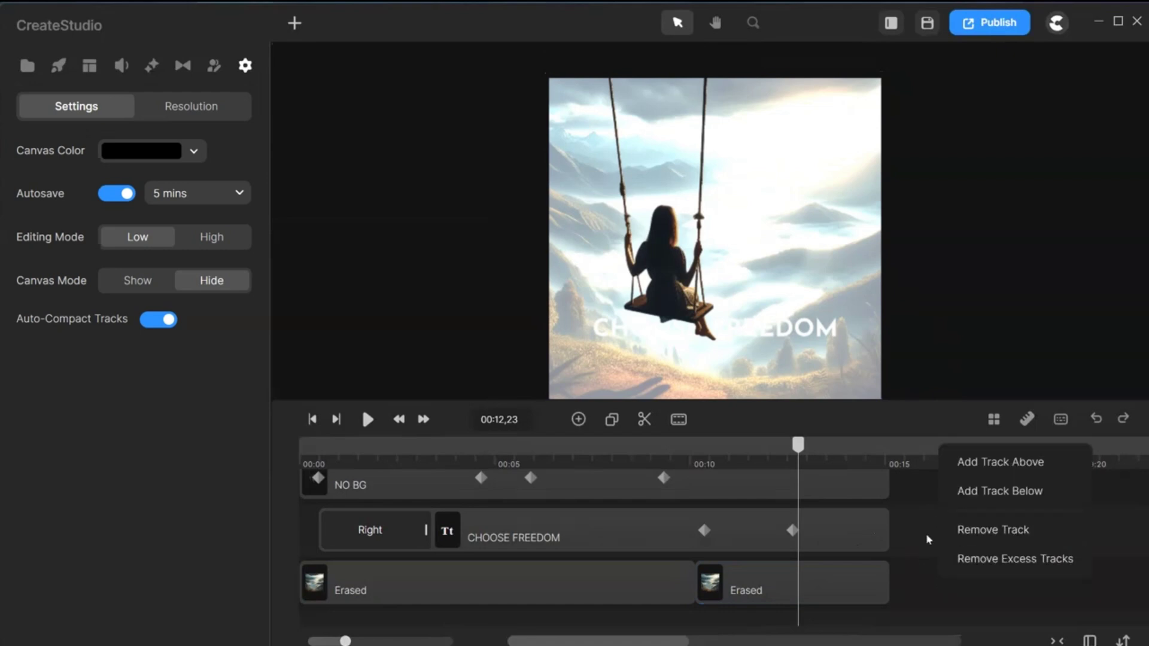
pyautogui.click(993, 466)
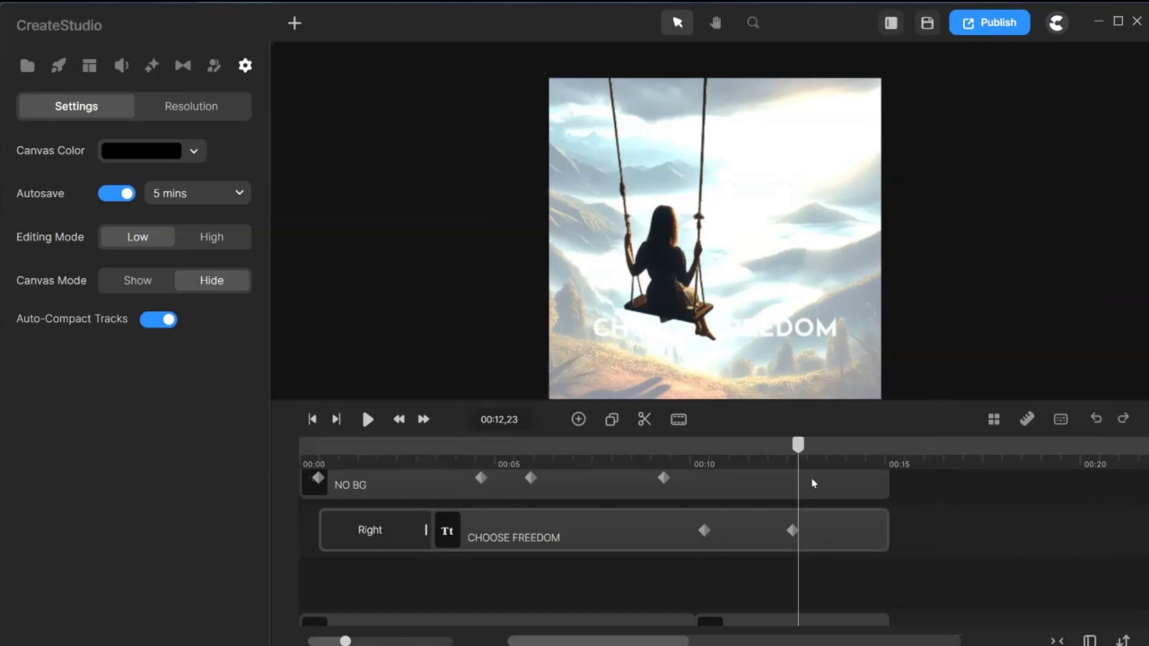
pyautogui.click(657, 489)
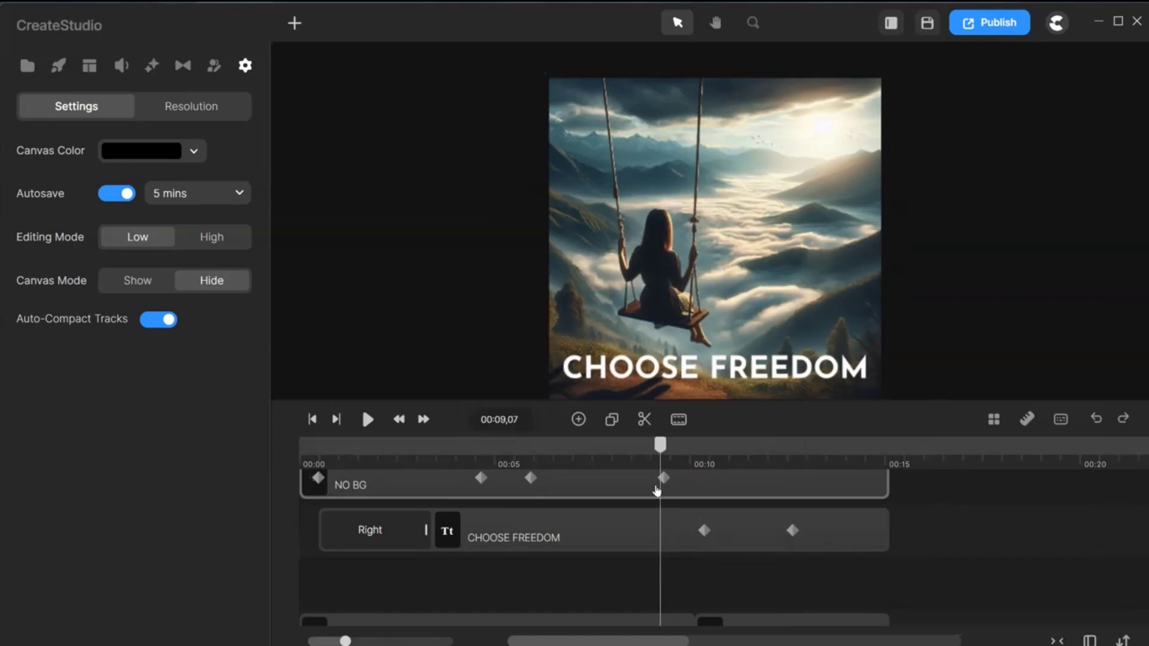
pyautogui.moveTo(656, 490); pyautogui.dragTo(697, 488)
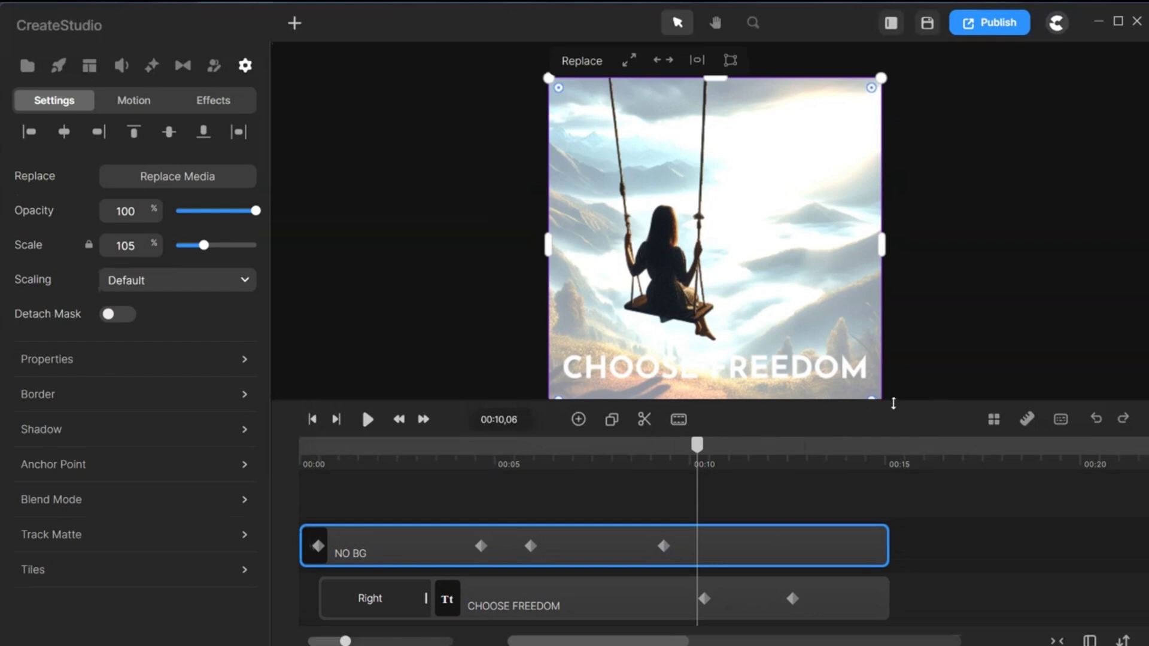
pyautogui.moveTo(893, 404); pyautogui.dragTo(896, 239)
pyautogui.click(688, 475)
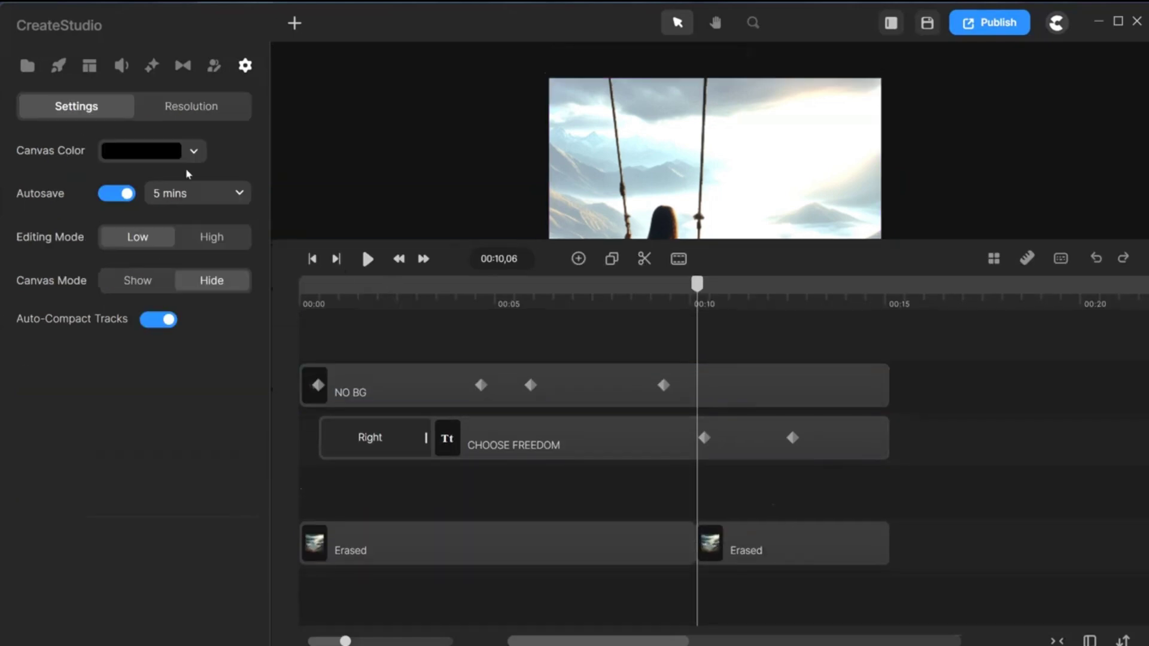
pyautogui.click(27, 66)
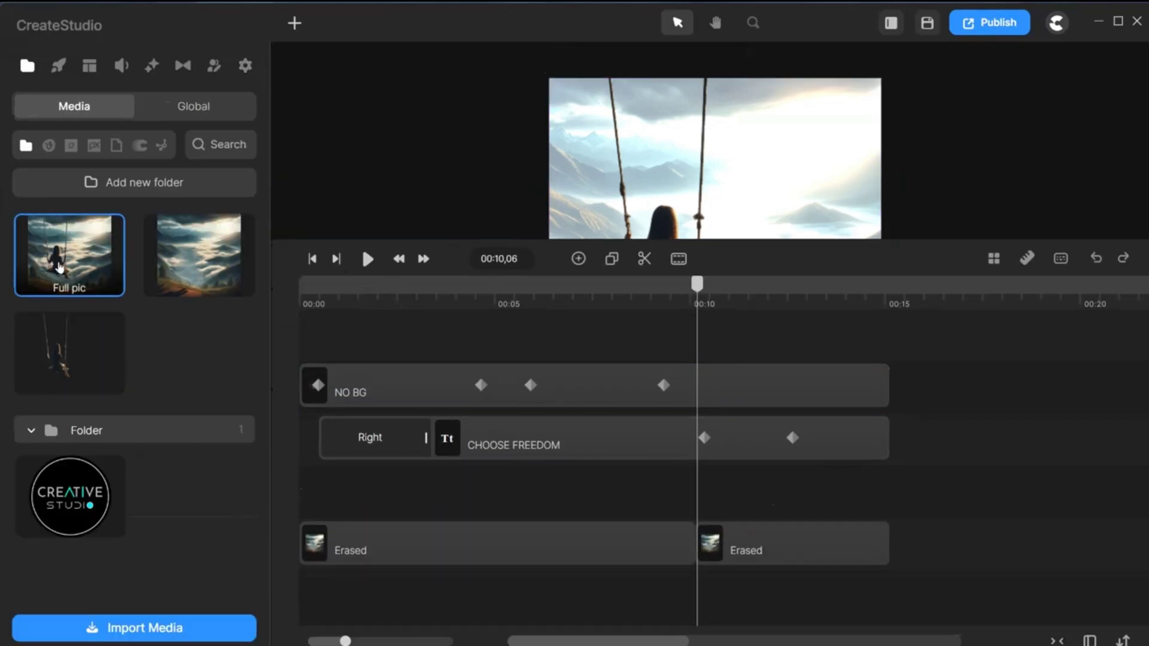
pyautogui.moveTo(60, 266); pyautogui.dragTo(743, 488)
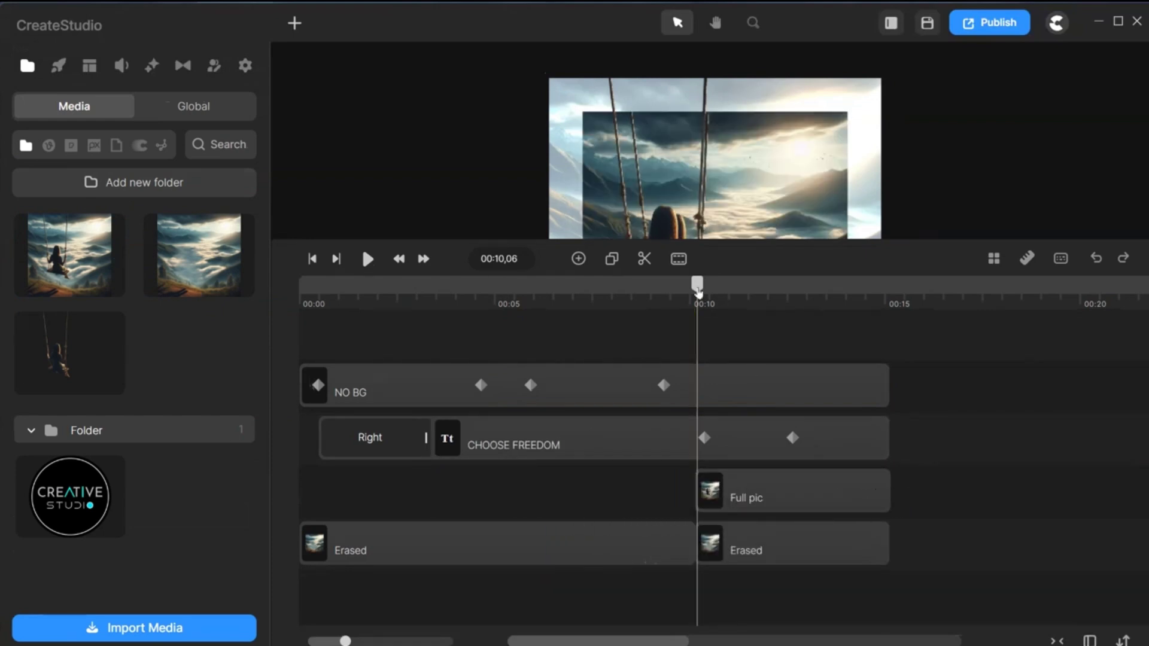
# Step: Shorten the NO BG clip to end at about 10.6 seconds, slightly overlapping the start of Full pic
pyautogui.moveTo(898, 245); pyautogui.dragTo(893, 313)
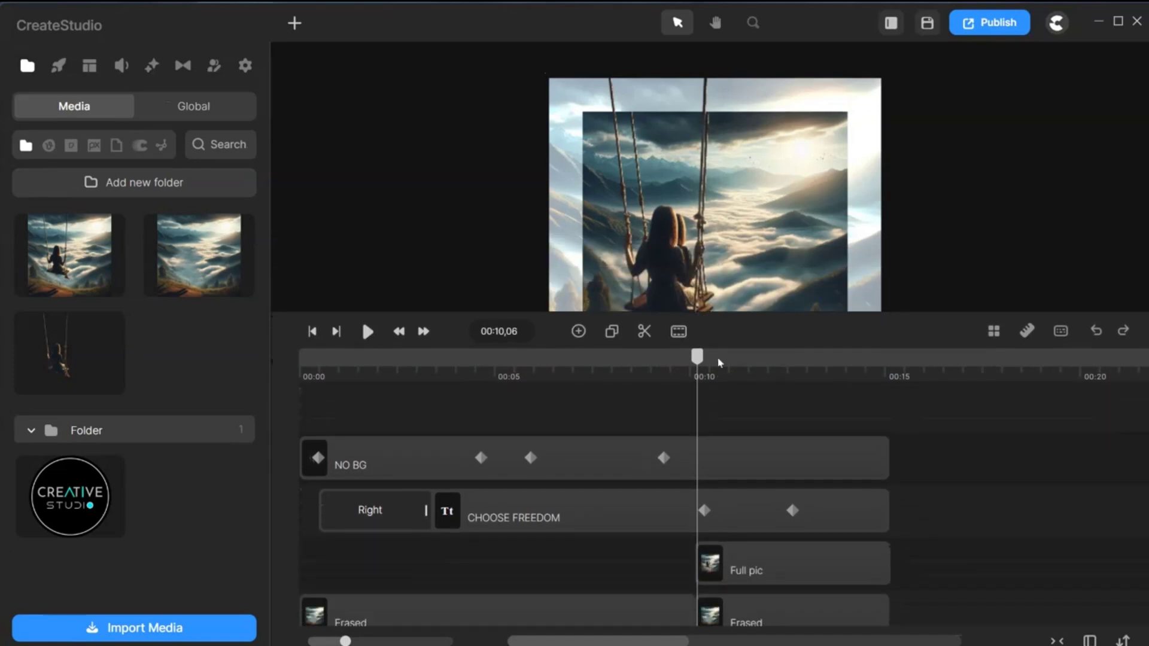
pyautogui.moveTo(698, 357); pyautogui.dragTo(694, 398)
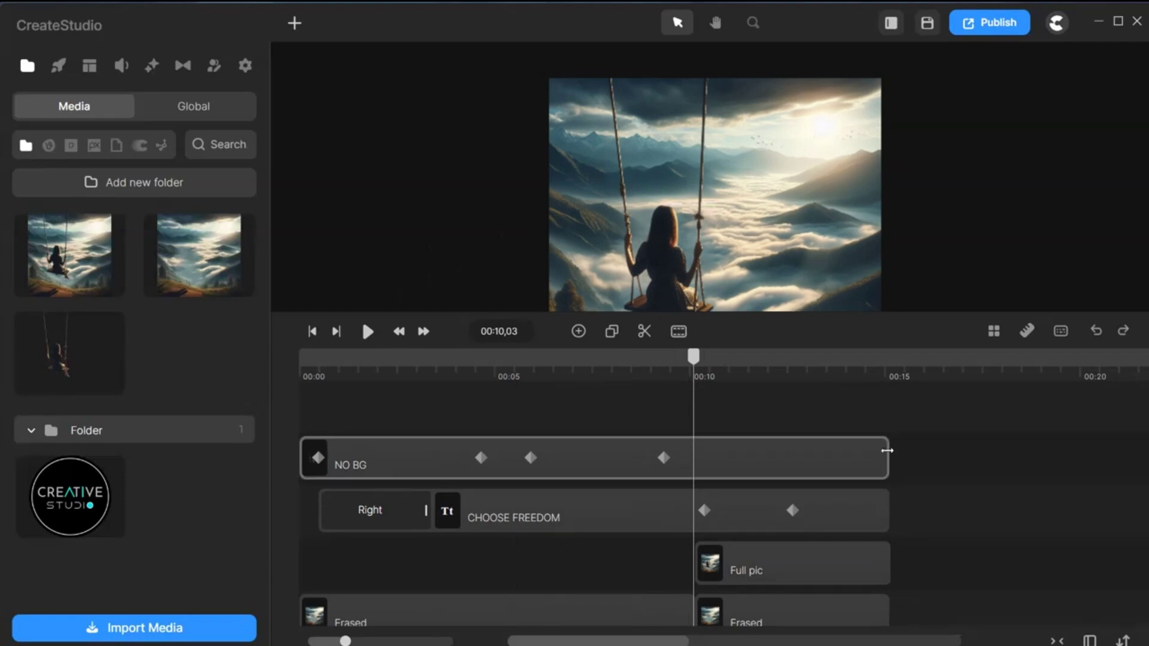
pyautogui.moveTo(888, 459); pyautogui.dragTo(728, 461)
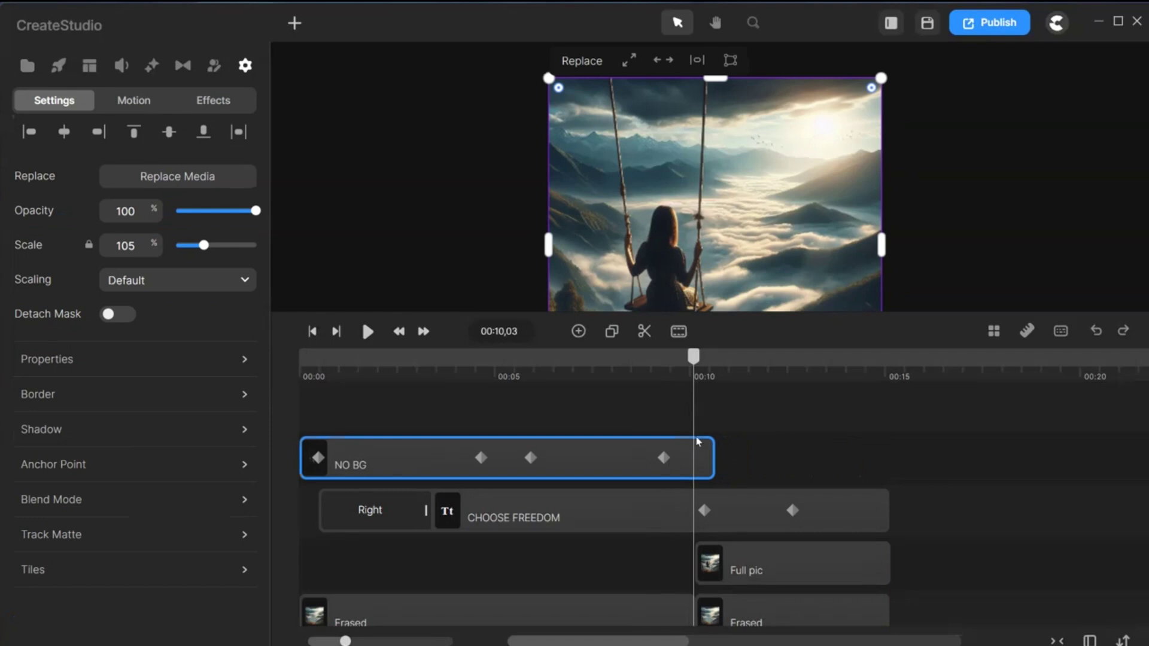
pyautogui.moveTo(692, 358); pyautogui.dragTo(695, 385)
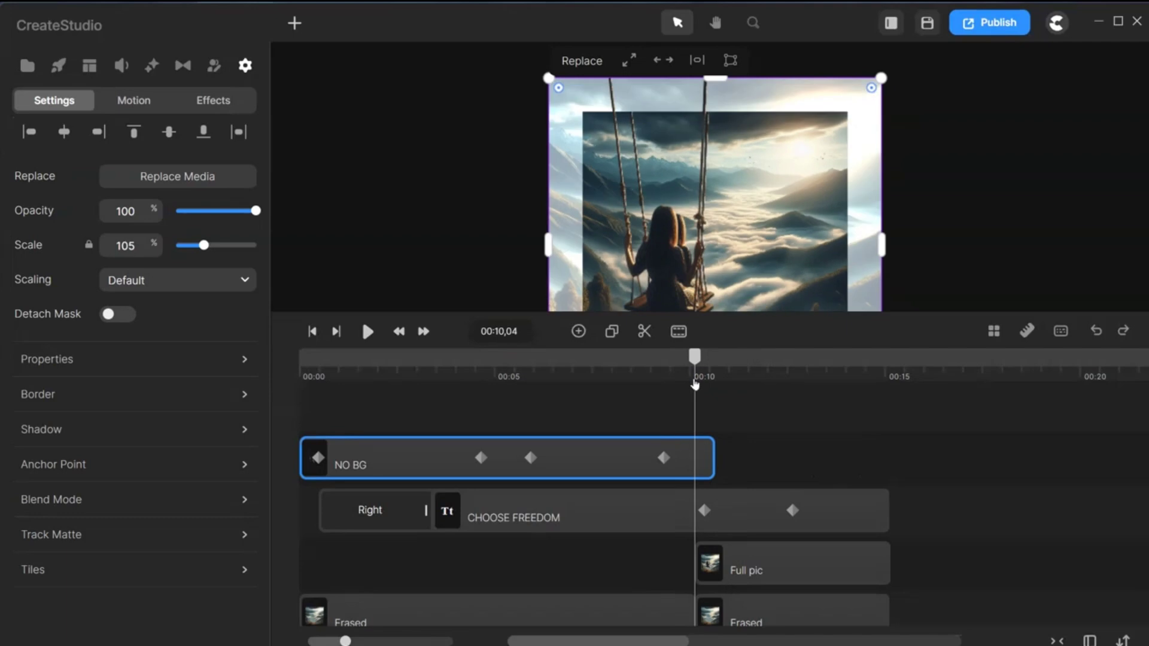
pyautogui.moveTo(714, 450); pyautogui.dragTo(713, 451)
# Step: Add a Fade Out exit motion to the NO BG clip and check the transition on the timeline
pyautogui.click(140, 107)
pyautogui.click(133, 241)
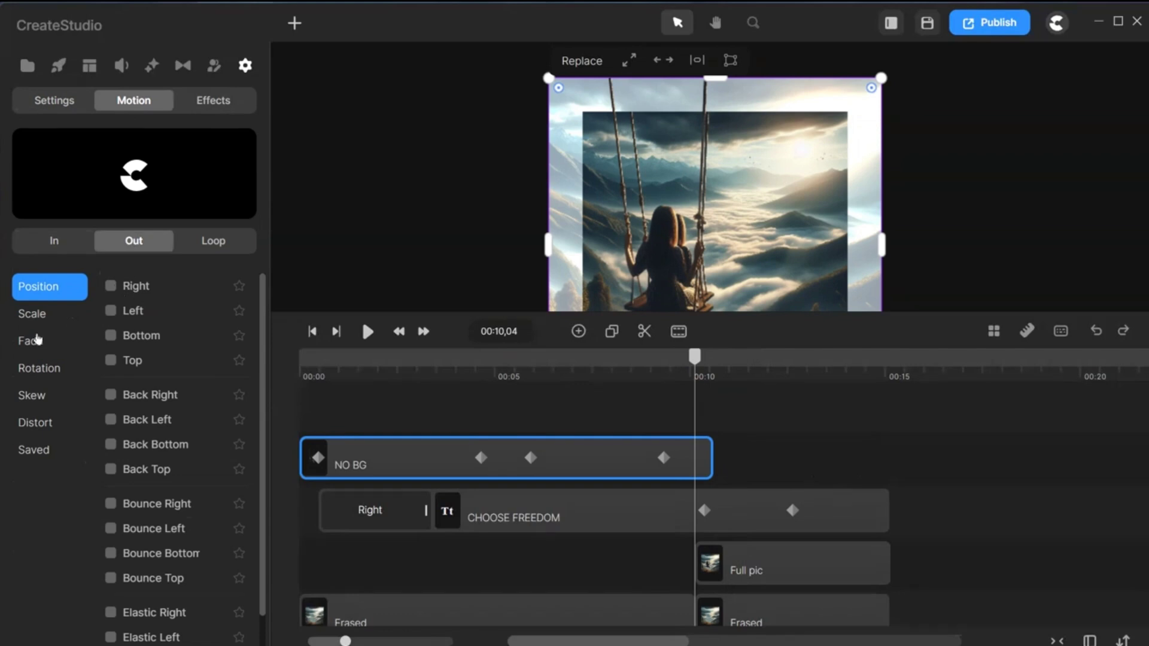
pyautogui.click(35, 339)
pyautogui.click(112, 287)
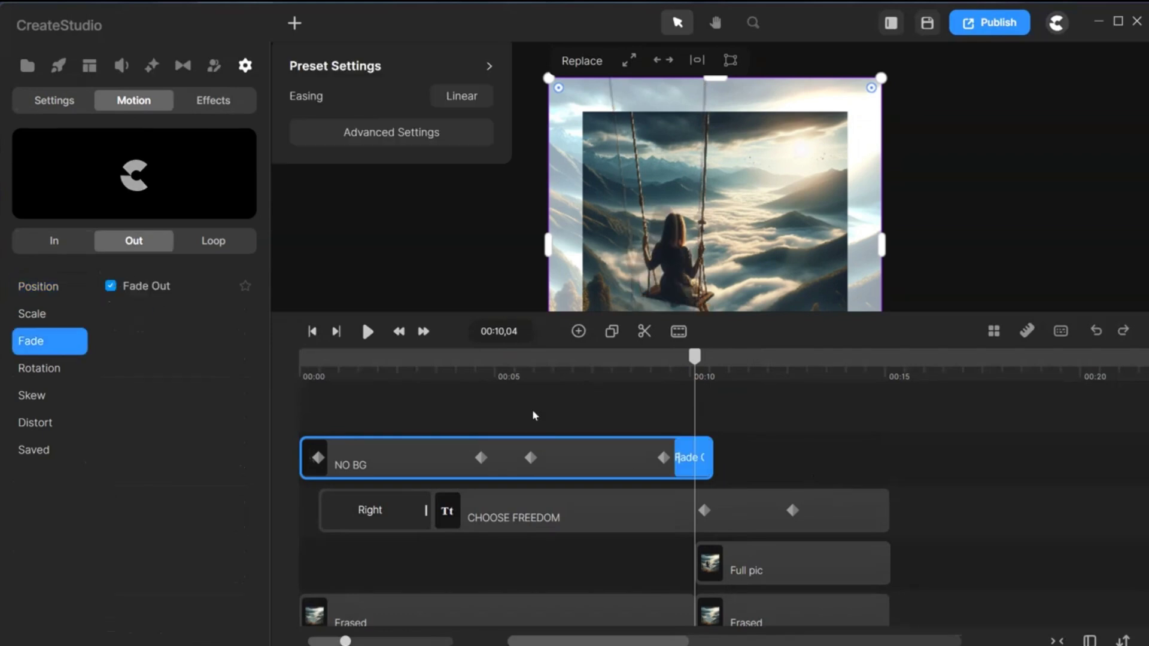
pyautogui.click(688, 359)
pyautogui.moveTo(673, 364); pyautogui.dragTo(739, 377)
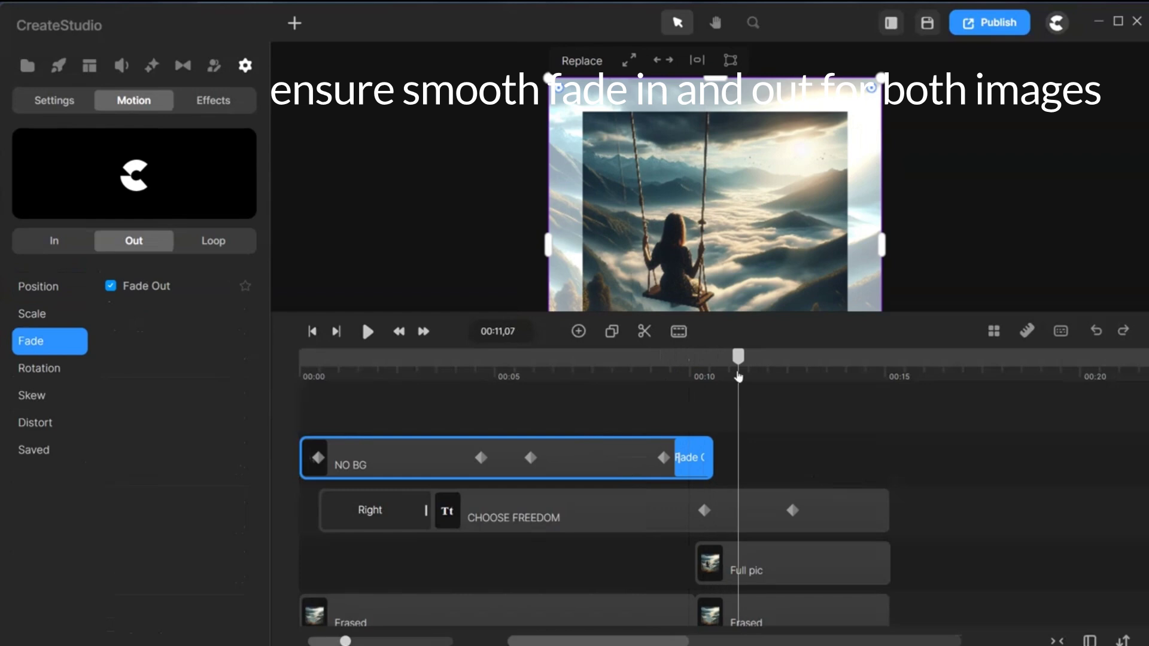
# Step: Add a Fade In entrance motion to the Full pic clip and shorten the fade slightly on the timeline
pyautogui.click(764, 569)
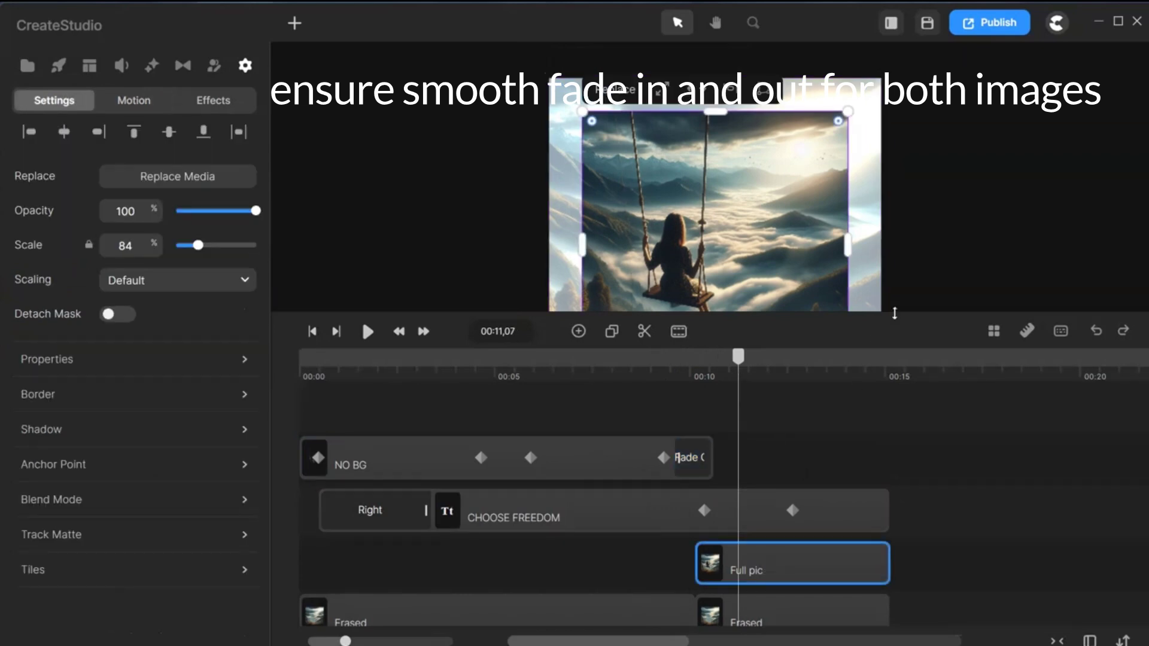
pyautogui.moveTo(895, 313)
pyautogui.mouseDown()
pyautogui.moveTo(912, 411)
pyautogui.moveTo(901, 323)
pyautogui.moveTo(913, 353)
pyautogui.mouseUp()
pyautogui.scroll(-2, 877, 465)
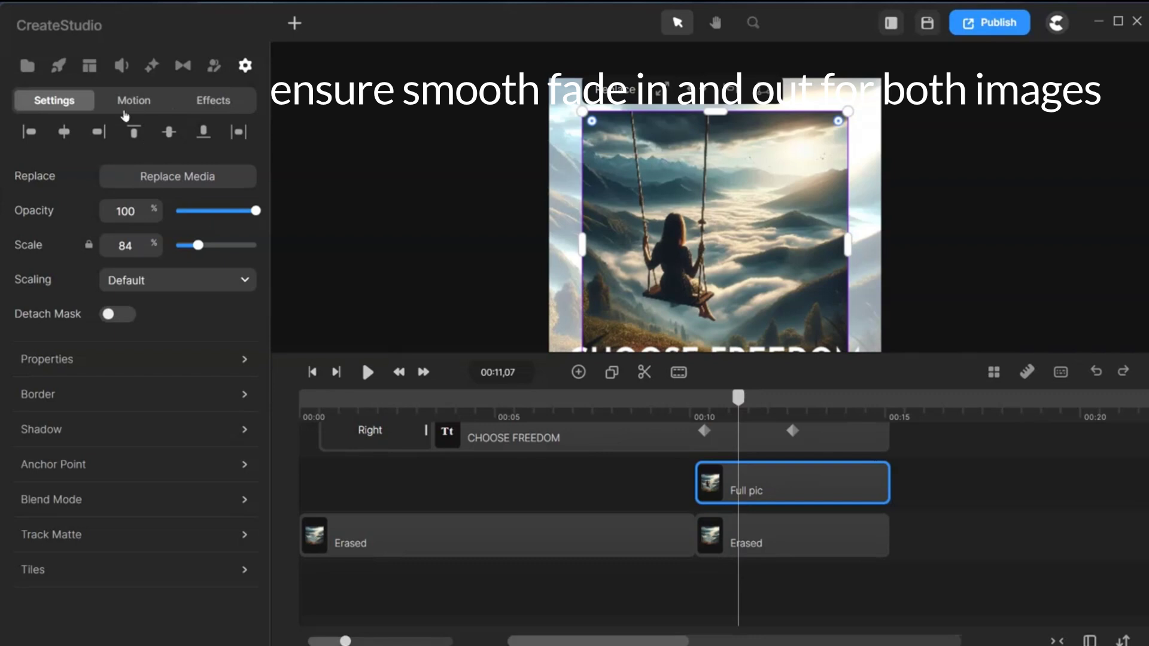
pyautogui.click(132, 99)
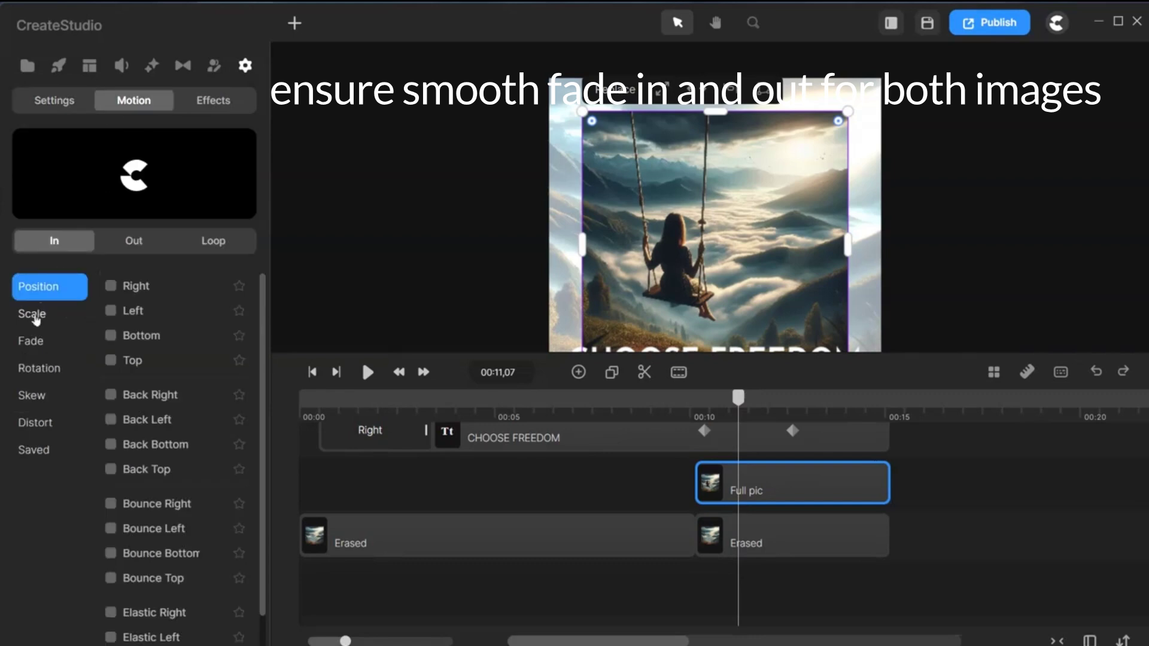
pyautogui.click(36, 341)
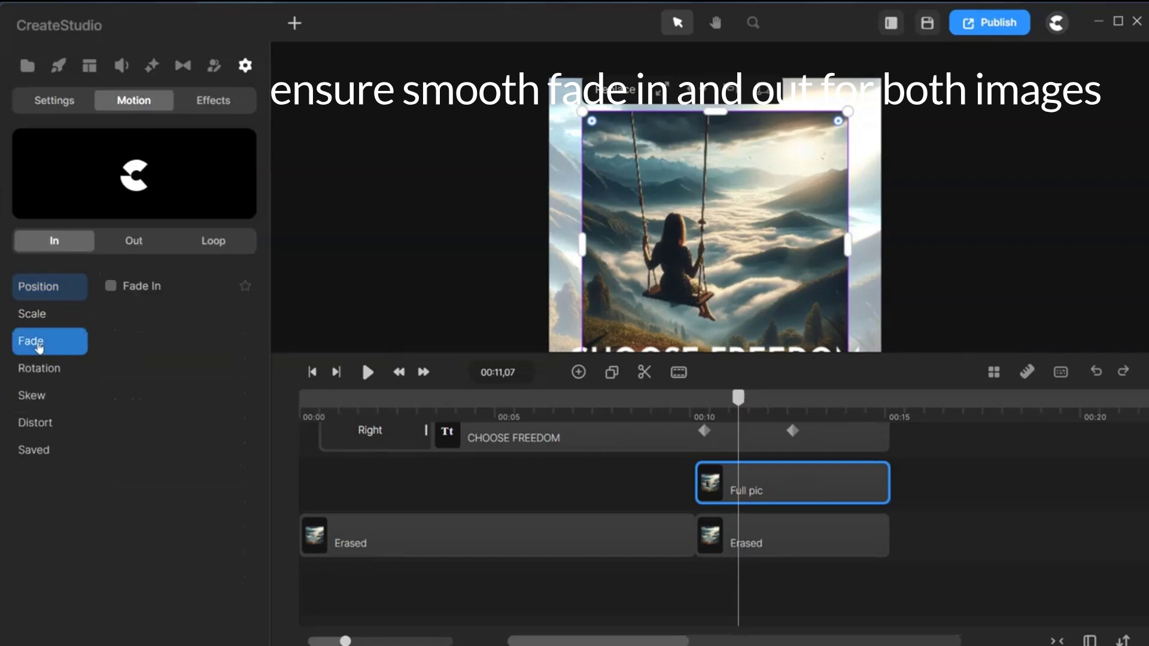
pyautogui.click(112, 287)
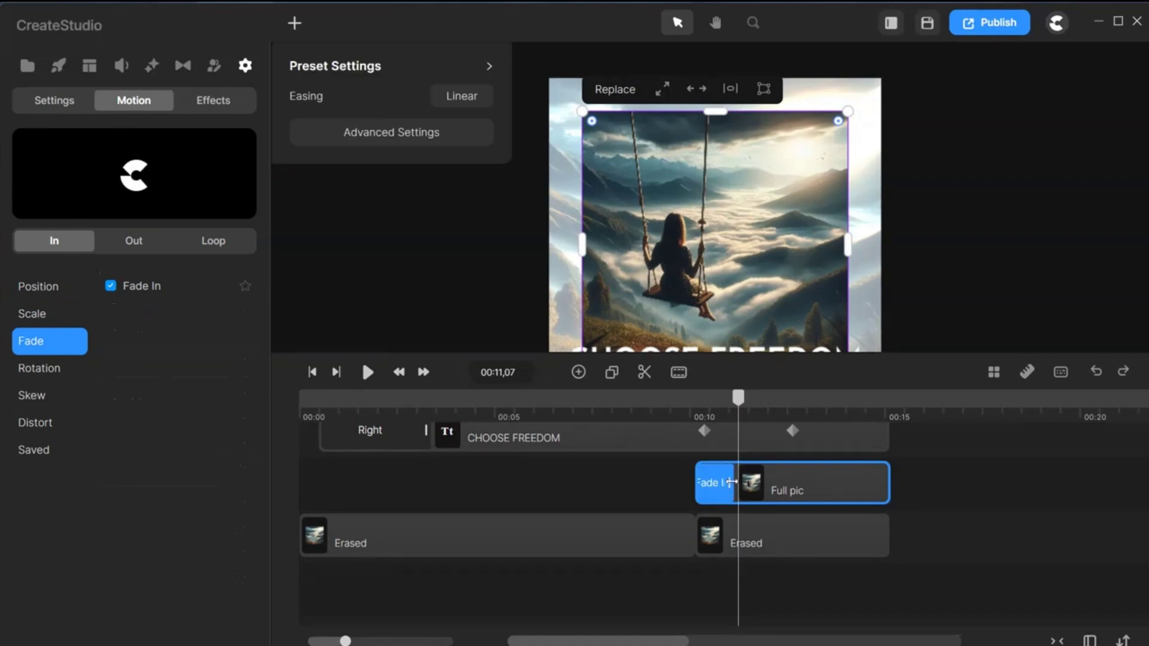
pyautogui.moveTo(732, 482); pyautogui.dragTo(718, 482)
# Step: At about 13 seconds, move the CHOOSE FREEDOM title slightly down, closer to the lower edge of the framed picture, keeping it centred horizontally
pyautogui.moveTo(739, 398); pyautogui.dragTo(820, 404)
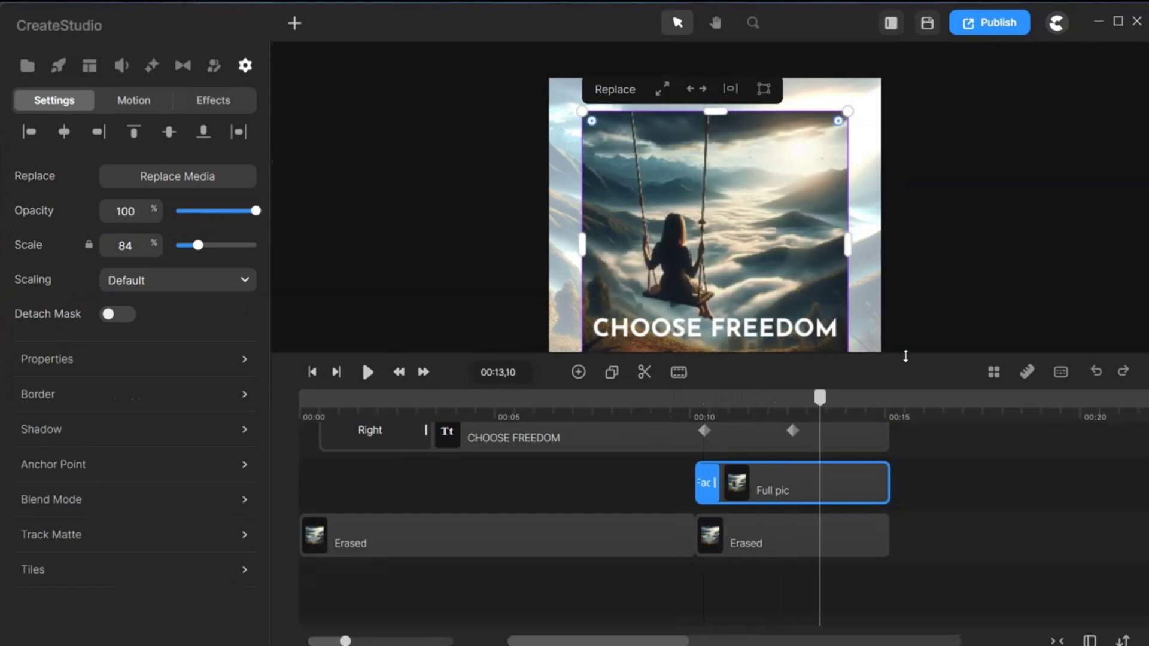
pyautogui.moveTo(915, 353); pyautogui.dragTo(928, 431)
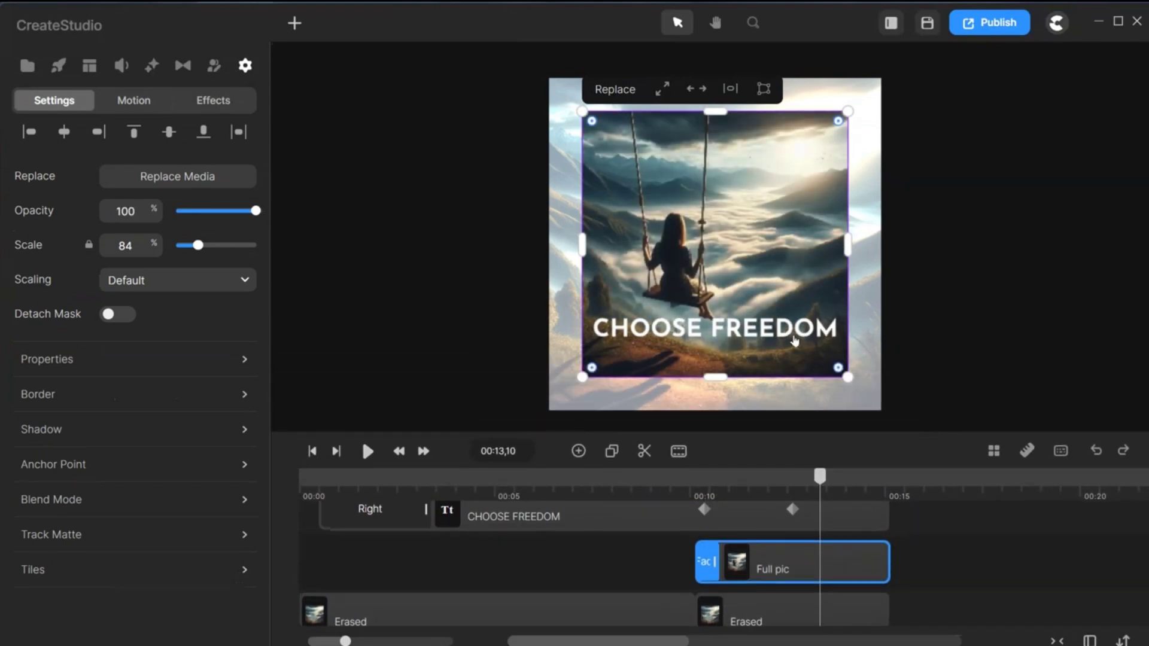
pyautogui.click(795, 341)
pyautogui.moveTo(784, 328); pyautogui.dragTo(783, 348)
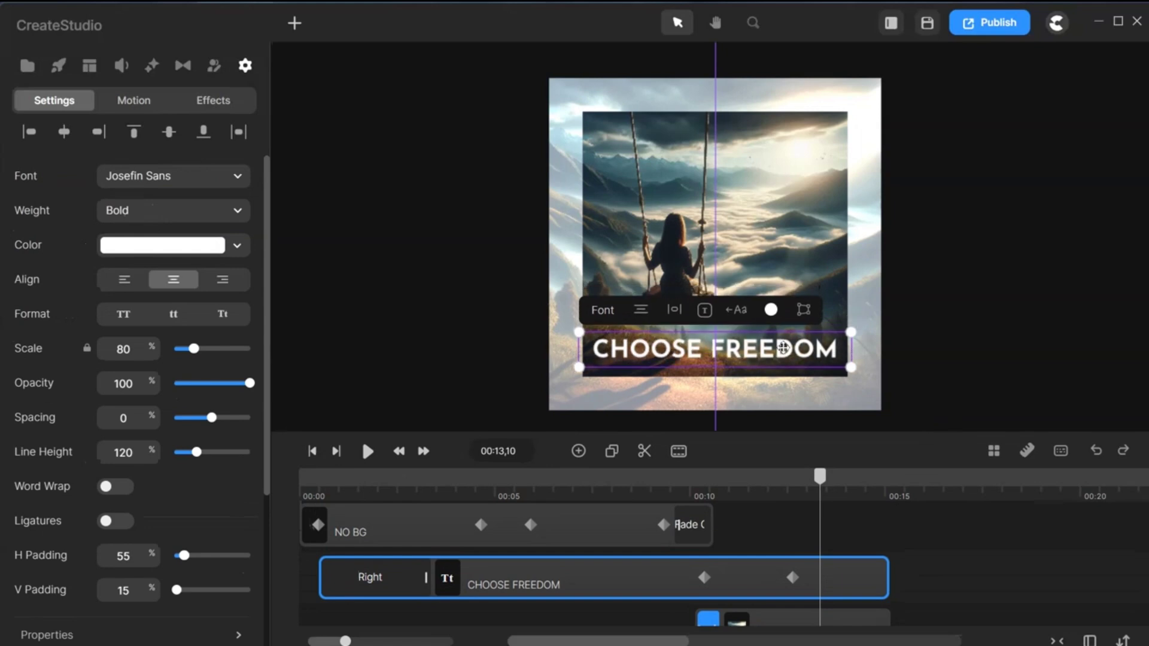
pyautogui.click(931, 398)
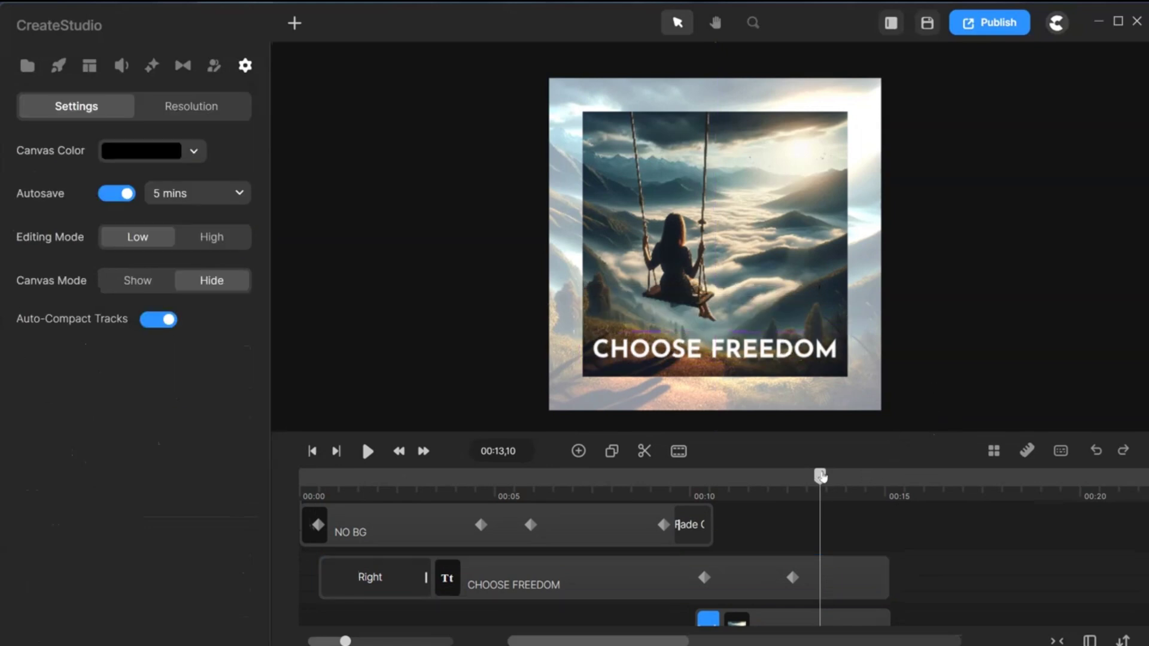
# Step: Check the closing frames near 14 seconds and play the whole animation from the beginning
pyautogui.moveTo(822, 477); pyautogui.dragTo(862, 484)
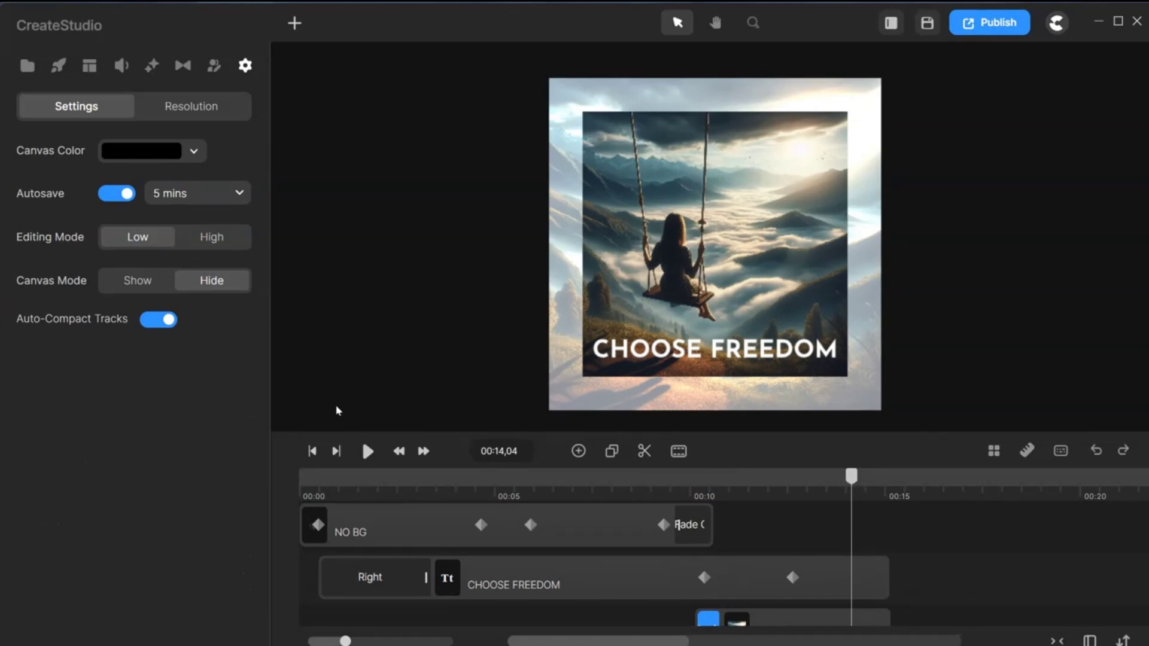
pyautogui.click(311, 452)
pyautogui.click(367, 453)
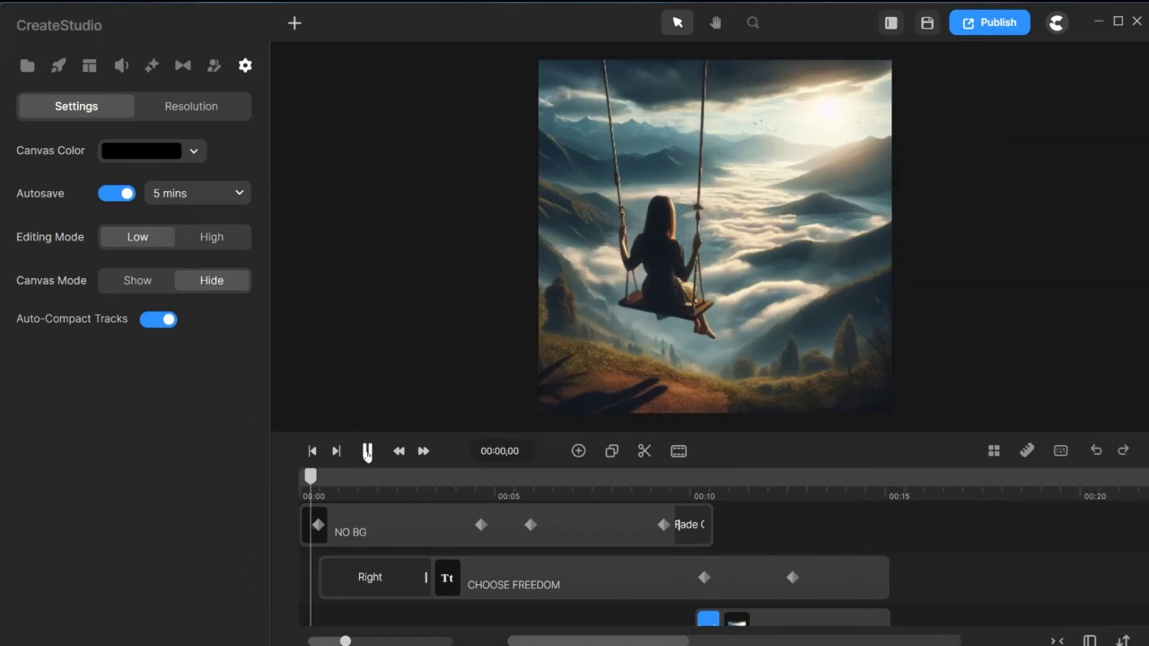